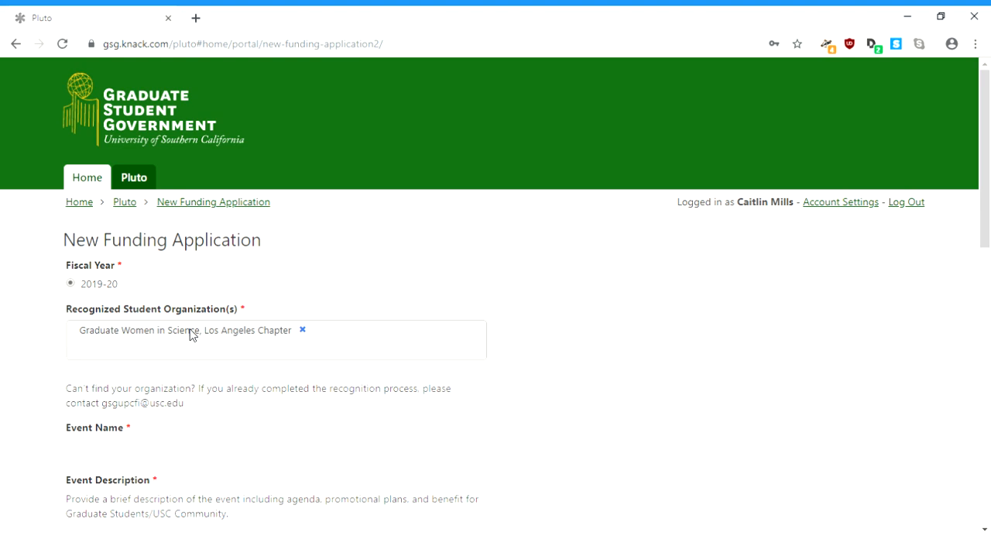
Step: Add American Studies and Ethnicity Graduate Student Union and Association of English Graduate Students to the application's recognized student organizations
{"action": "type", "text": "gradute"}
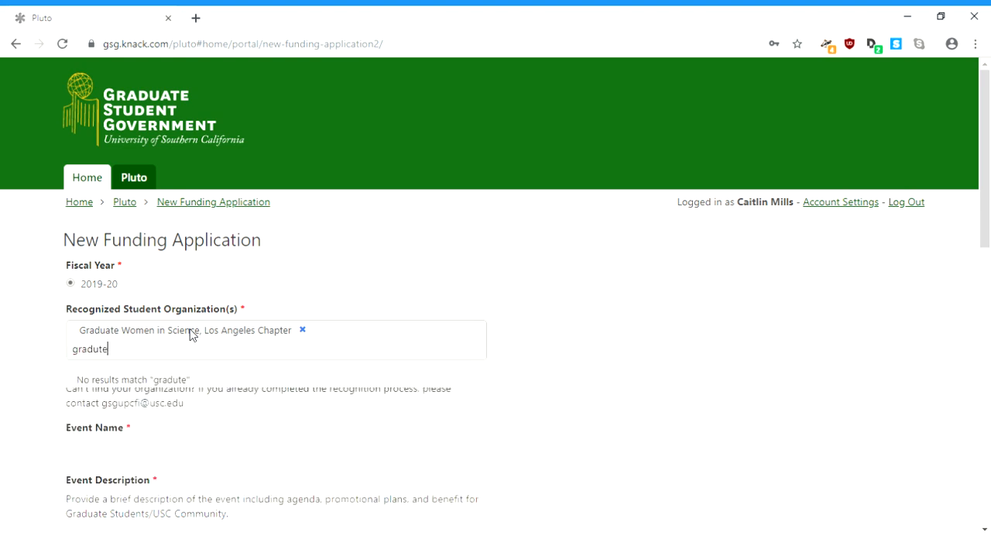
{"action": "key", "text": "BackSpace"}
{"action": "key", "text": "BackSpace"}
{"action": "type", "text": "ate"}
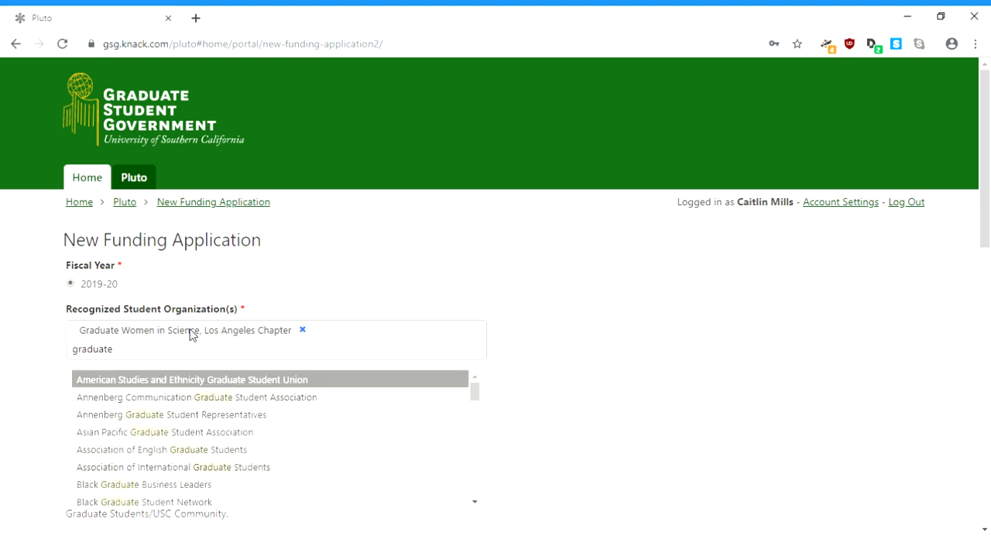
{"action": "left_click", "coordinate": [203, 381]}
{"action": "type", "text": "graduate"}
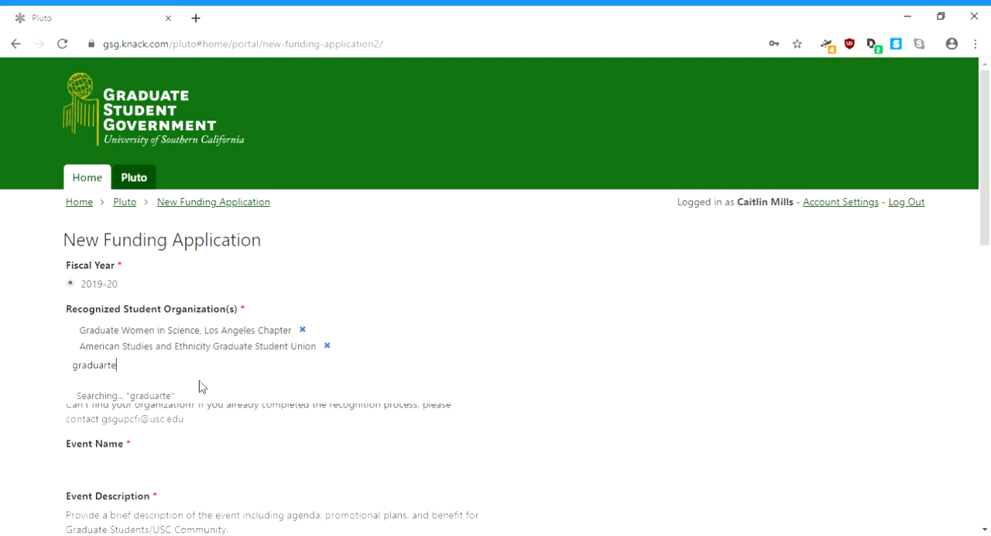
{"action": "key", "text": "BackSpace"}
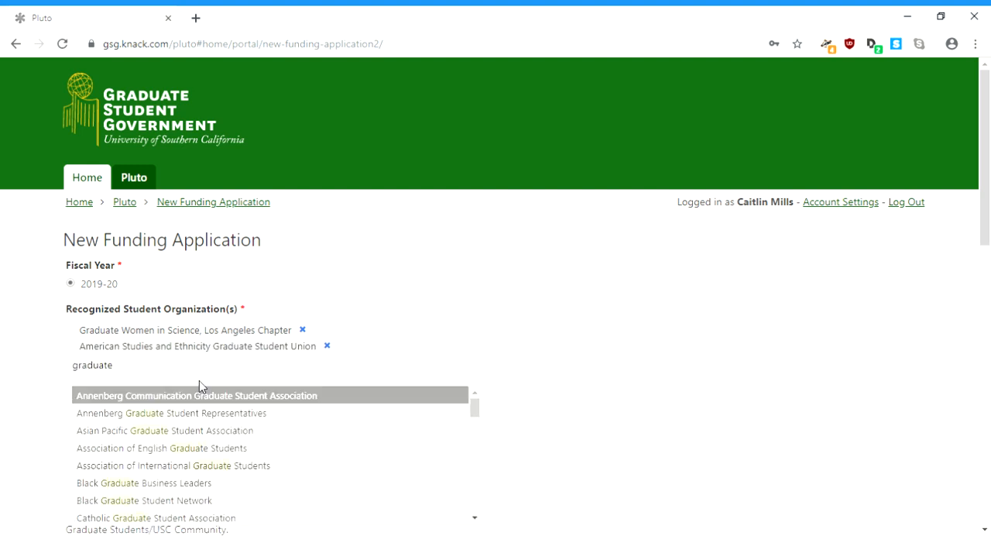
{"action": "left_click", "coordinate": [230, 449]}
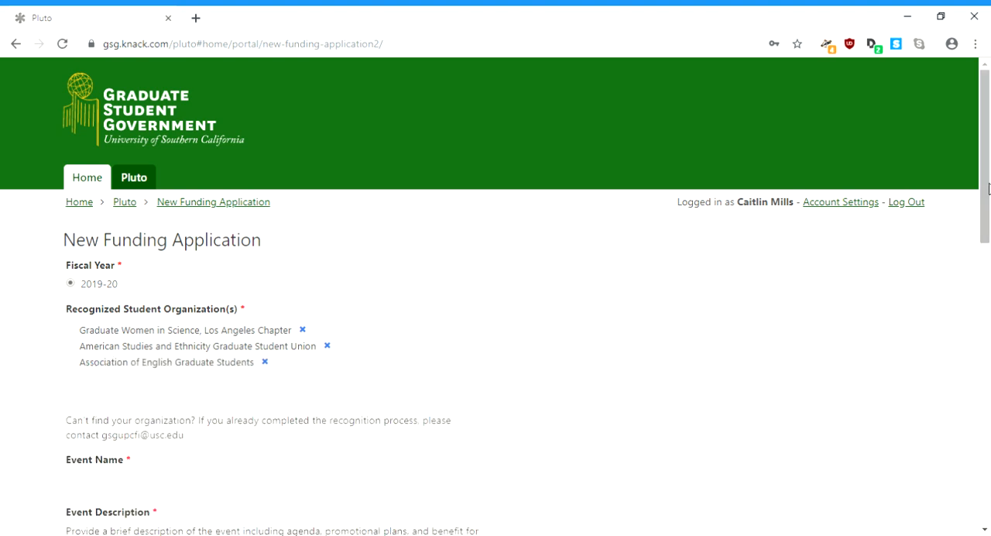
Step: Add Price Latino Student Association to the recognized student organizations
{"action": "scroll", "coordinate": [988, 190], "scroll_direction": "down", "scroll_amount": 2}
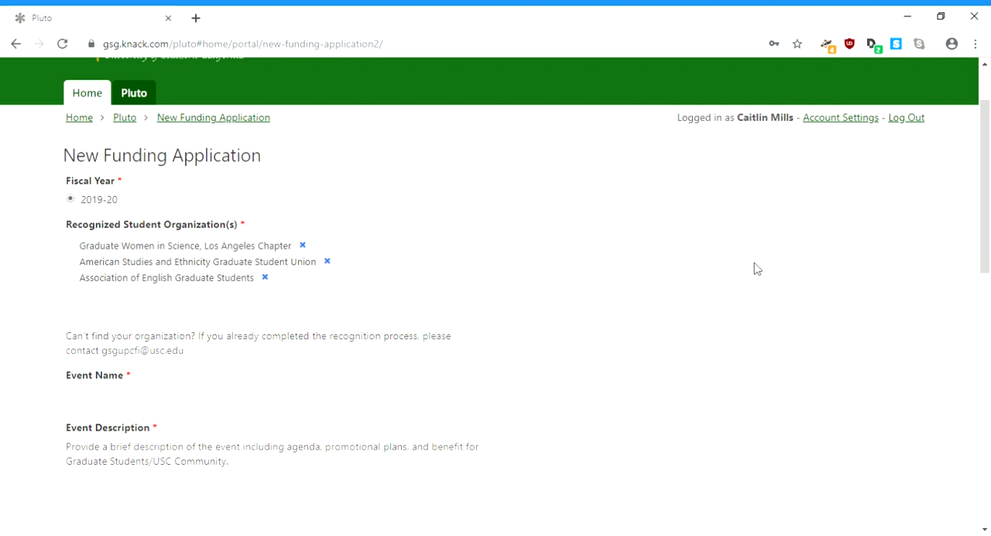
{"action": "left_click", "coordinate": [413, 296]}
{"action": "type", "text": "price"}
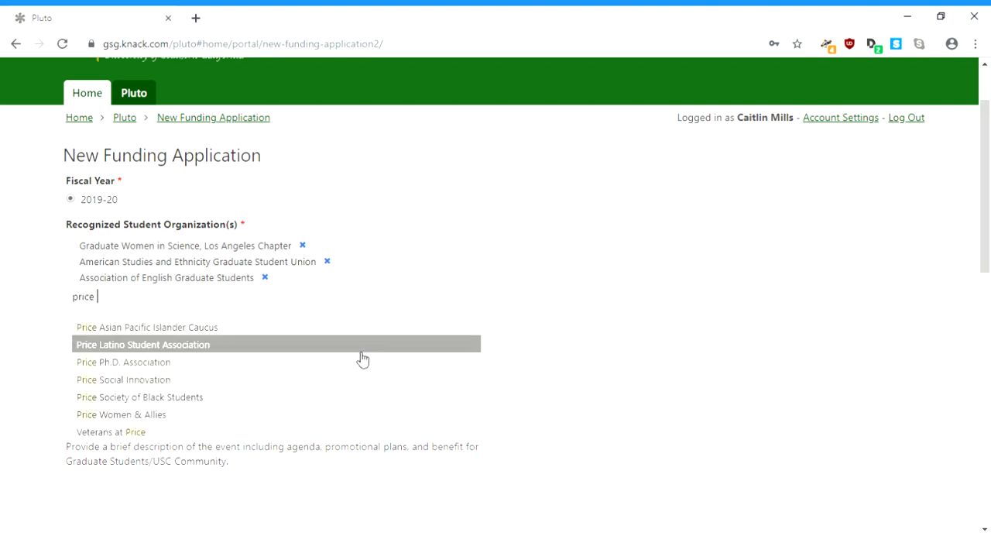
{"action": "left_click", "coordinate": [361, 358]}
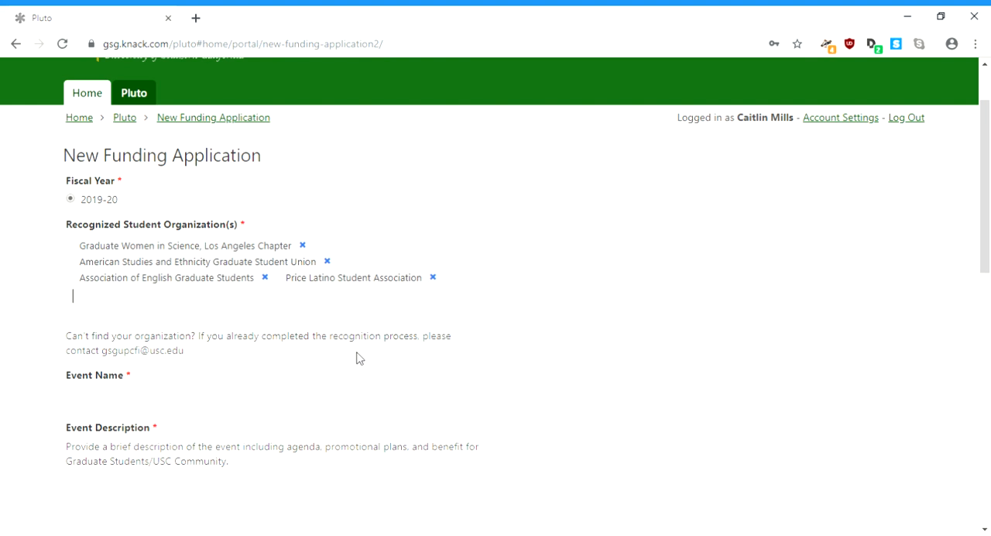
Step: Name the event "Joint Example 101" in the funding application
{"action": "left_click", "coordinate": [346, 400]}
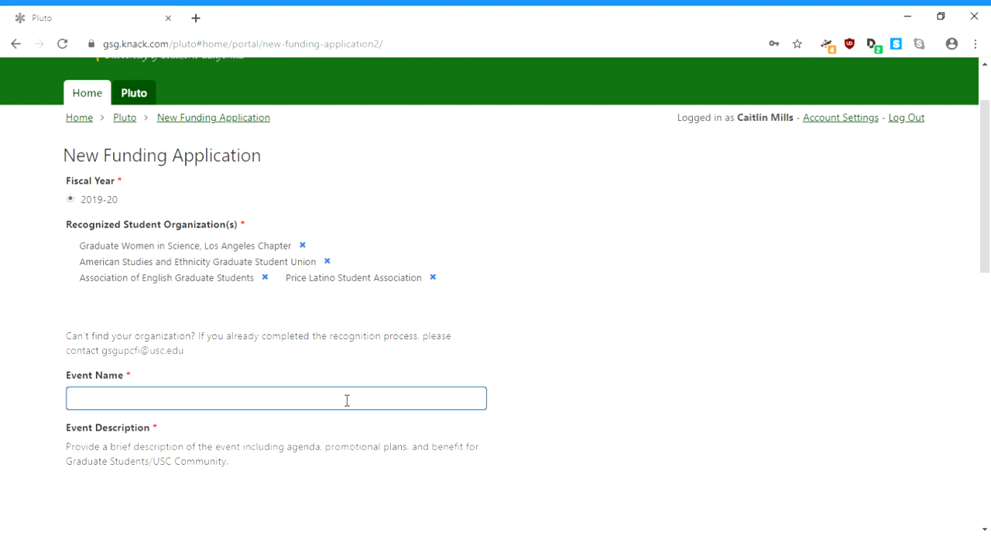
{"action": "type", "text": "Joint Example 101"}
Step: Describe the event as "This is an example of an event where expenses are being sponsored by multiple RSOs."
{"action": "left_click", "coordinate": [348, 508]}
{"action": "type", "text": "T"}
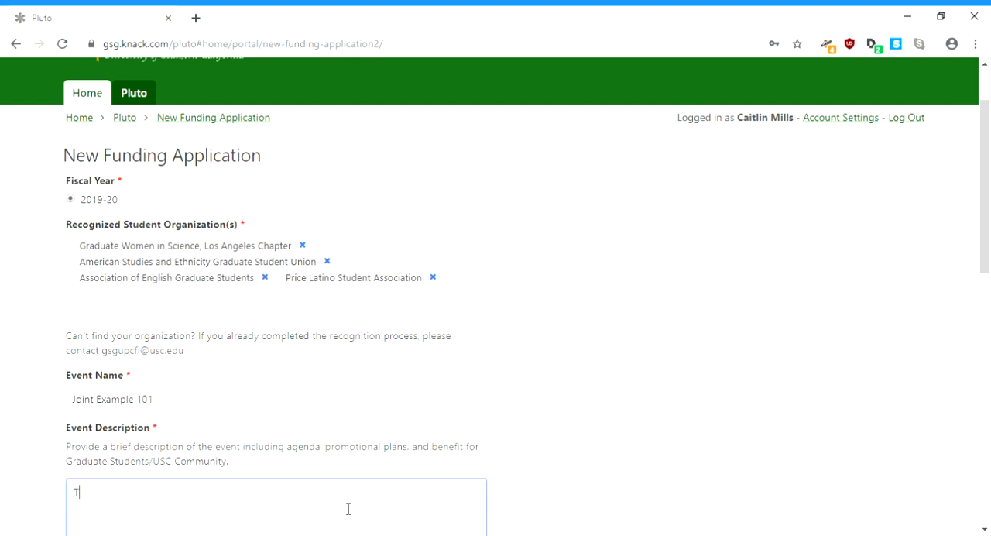
{"action": "type", "text": "his is an example of an event"}
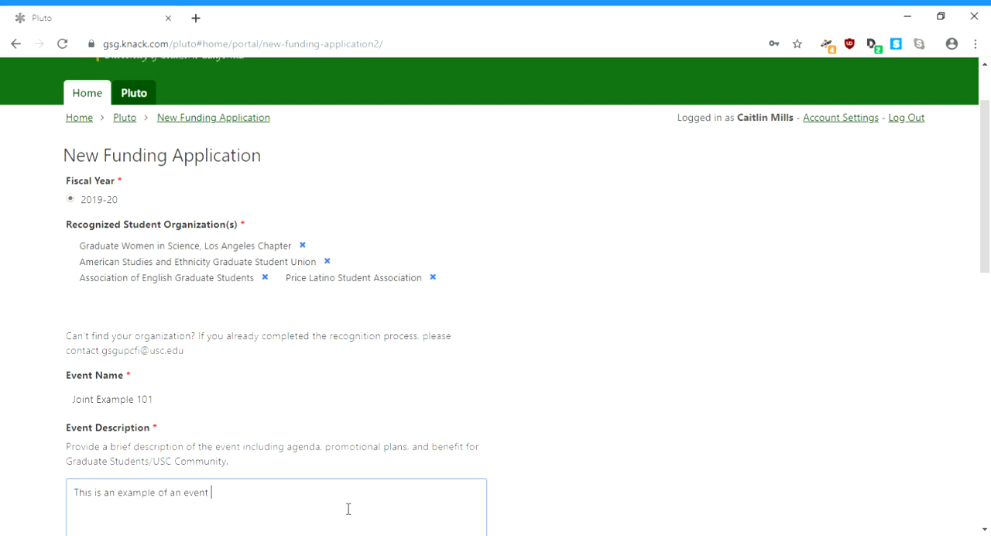
{"action": "type", "text": " where expenses are being spon"}
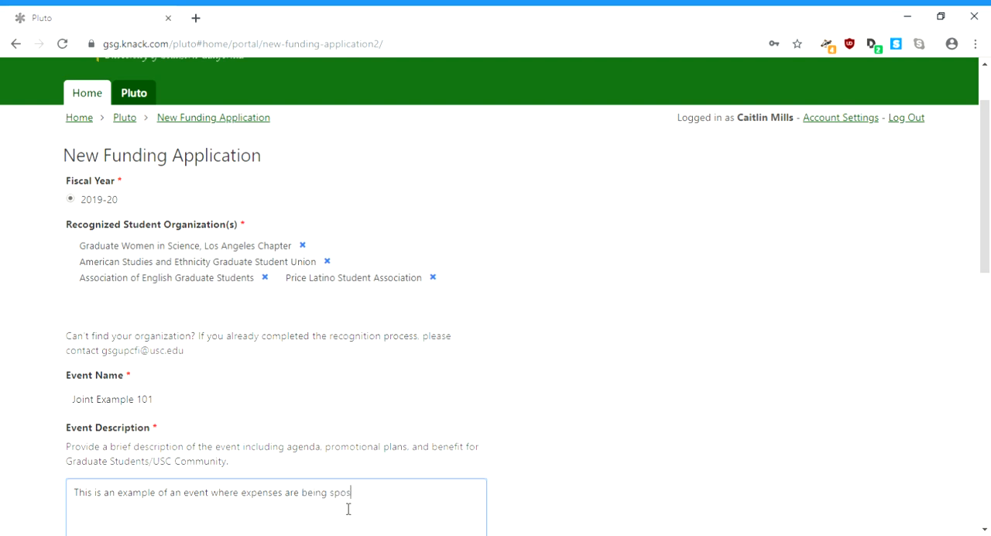
{"action": "type", "text": "s"}
{"action": "key", "text": "BackSpace"}
{"action": "type", "text": "nsored by"}
{"action": "type", "text": " multiple USCG"}
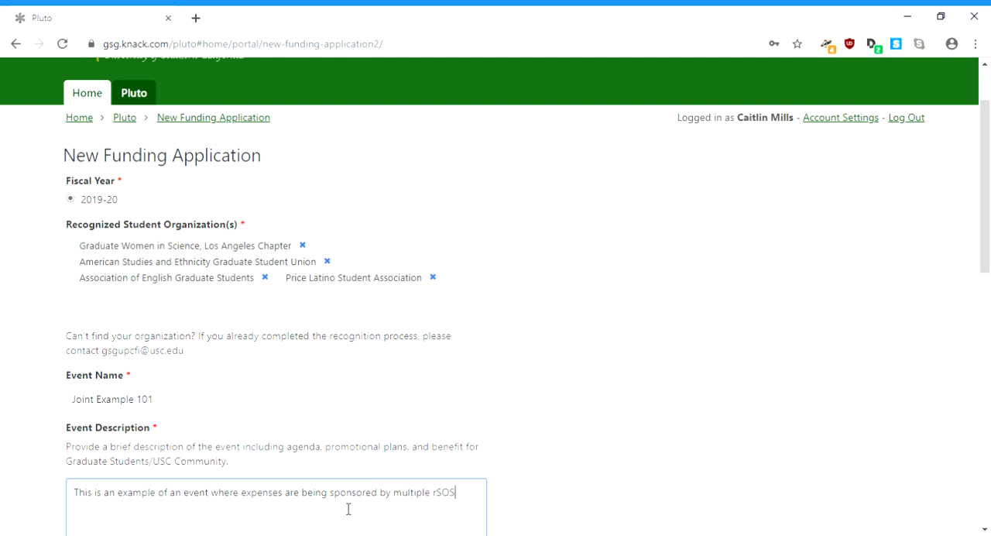
{"action": "key", "text": "BackSpace"}
{"action": "key", "text": "BackSpace"}
{"action": "key", "text": "BackSpace"}
{"action": "key", "text": "BackSpace"}
{"action": "type", "text": "rRSOs."}
Step: Set both the expected number of graduate students and the expected total attendance to 100
{"action": "left_click_drag", "start_coordinate": [986, 245], "coordinate": [987, 406]}
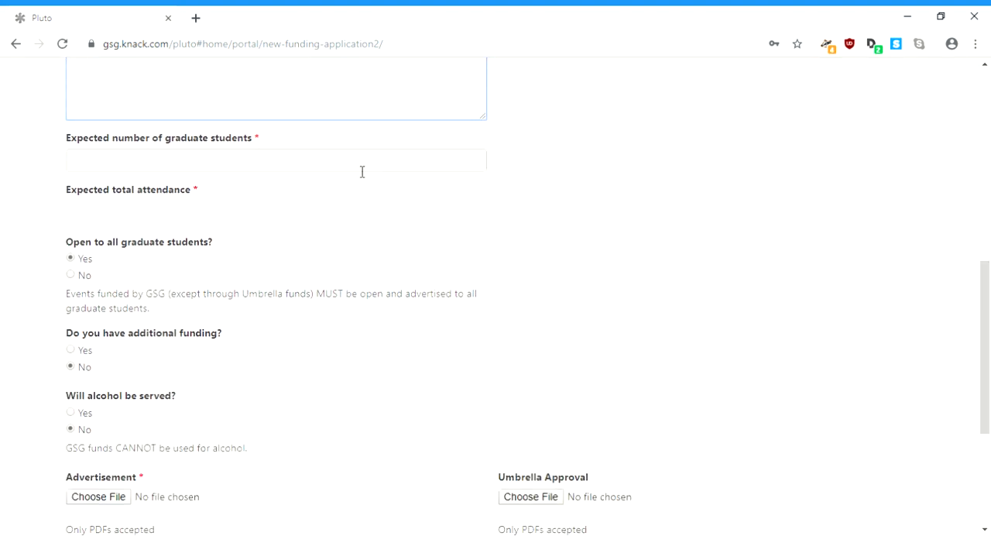
{"action": "left_click", "coordinate": [361, 160]}
{"action": "type", "text": "100"}
{"action": "key", "text": "Tab"}
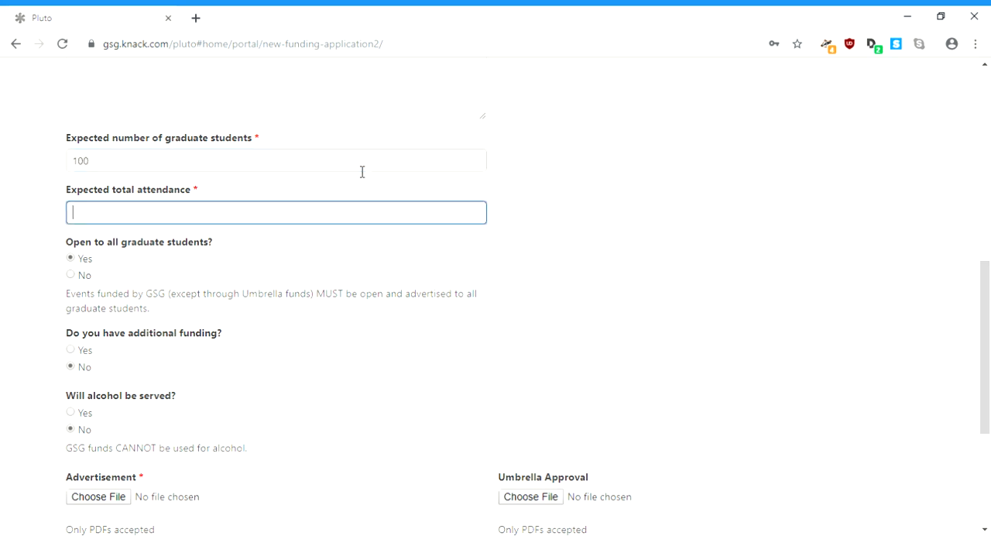
{"action": "type", "text": "100"}
{"action": "key", "text": "Tab"}
{"action": "key", "text": "Tab"}
{"action": "key", "text": "Tab"}
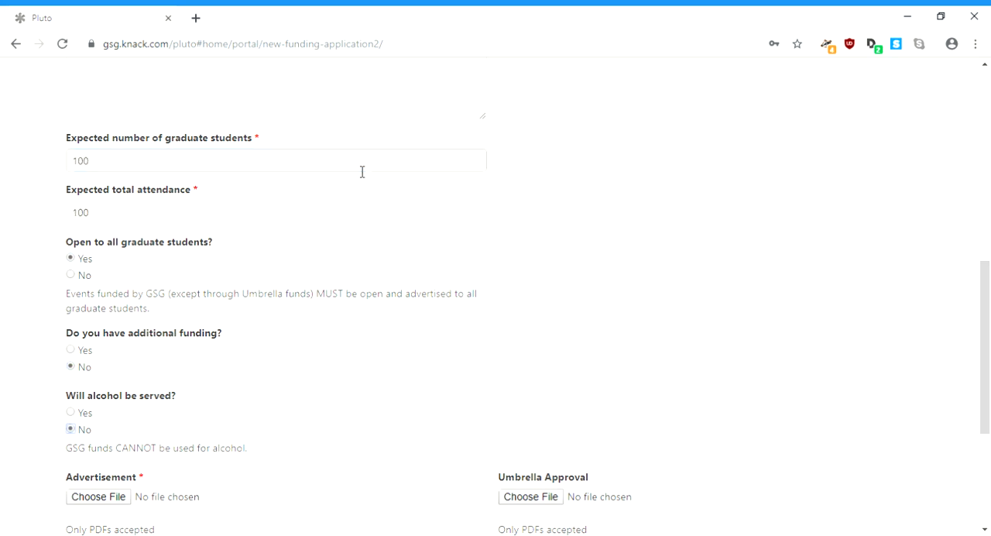
{"action": "key", "text": "Tab"}
Step: Attach the Career Dev Series Part I PDF as the advertisement and proceed to the application's next page
{"action": "left_click", "coordinate": [119, 500]}
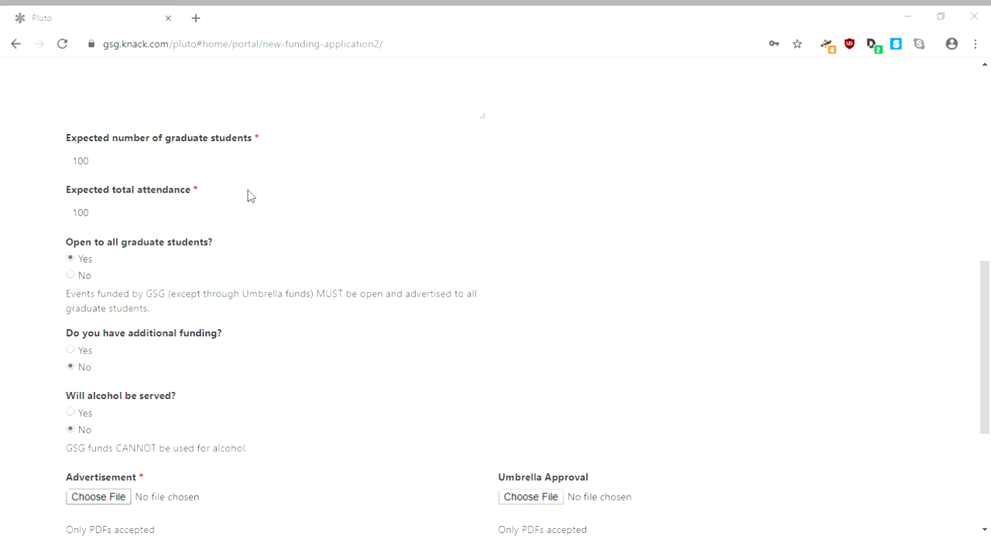
{"action": "double_click", "coordinate": [256, 218]}
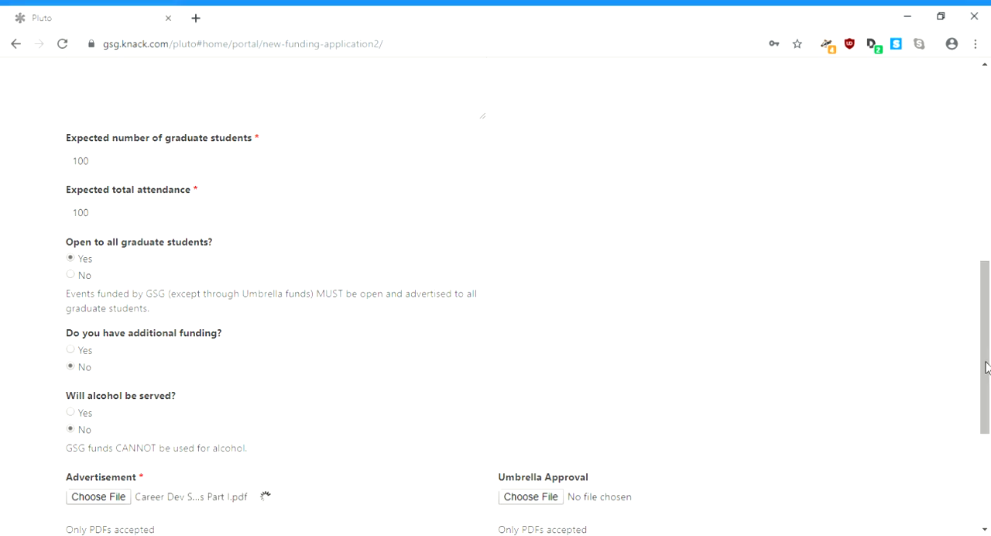
{"action": "left_click_drag", "start_coordinate": [988, 366], "coordinate": [987, 456]}
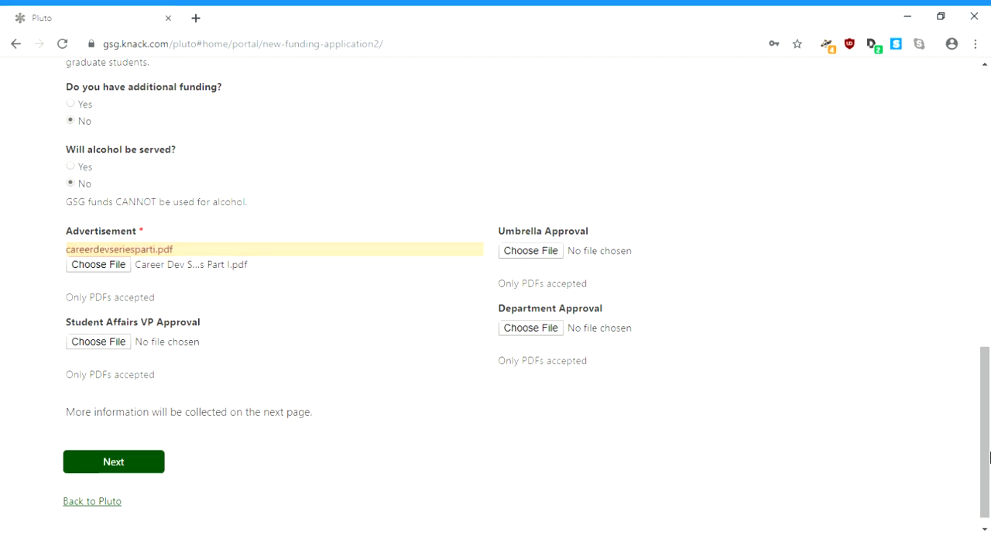
{"action": "left_click", "coordinate": [145, 461]}
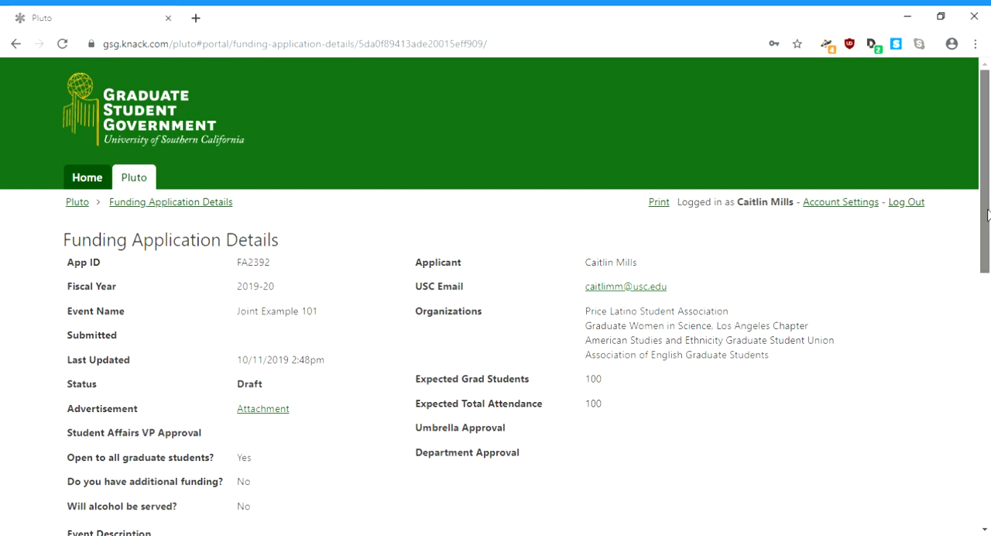
Step: Start a new event date with campus HSC and location NRT 4444
{"action": "left_click_drag", "start_coordinate": [987, 214], "coordinate": [988, 417]}
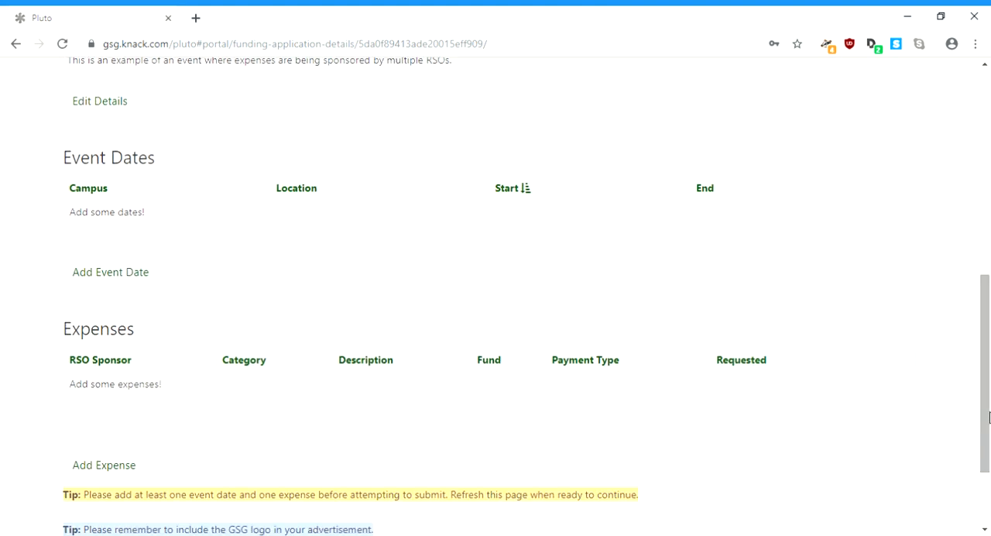
{"action": "left_click", "coordinate": [113, 277]}
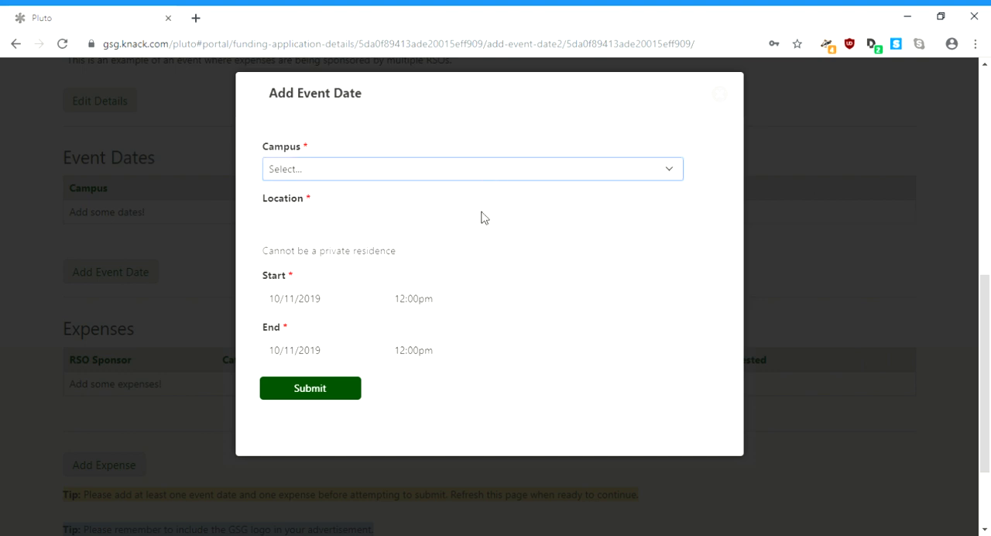
{"action": "left_click", "coordinate": [467, 171]}
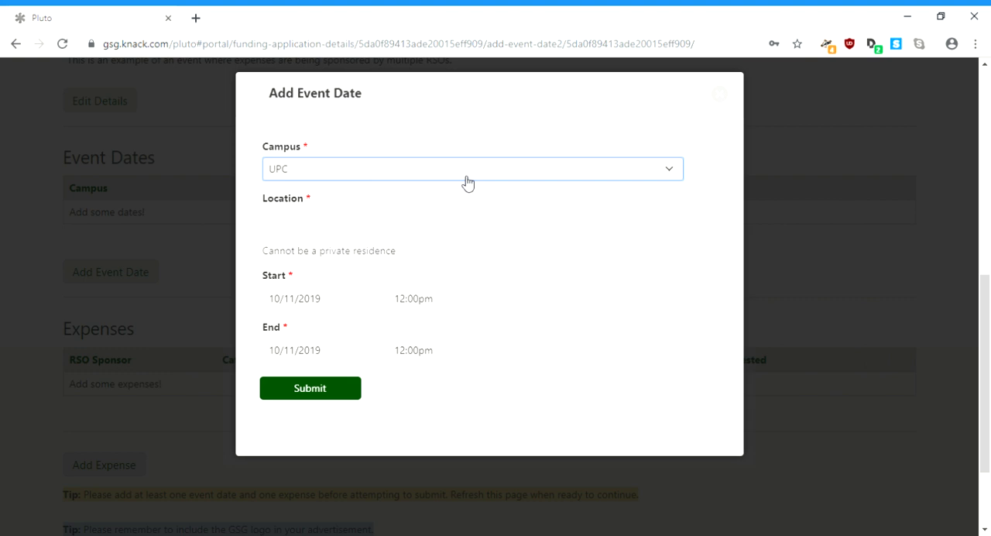
{"action": "left_click", "coordinate": [458, 238]}
{"action": "left_click", "coordinate": [465, 233]}
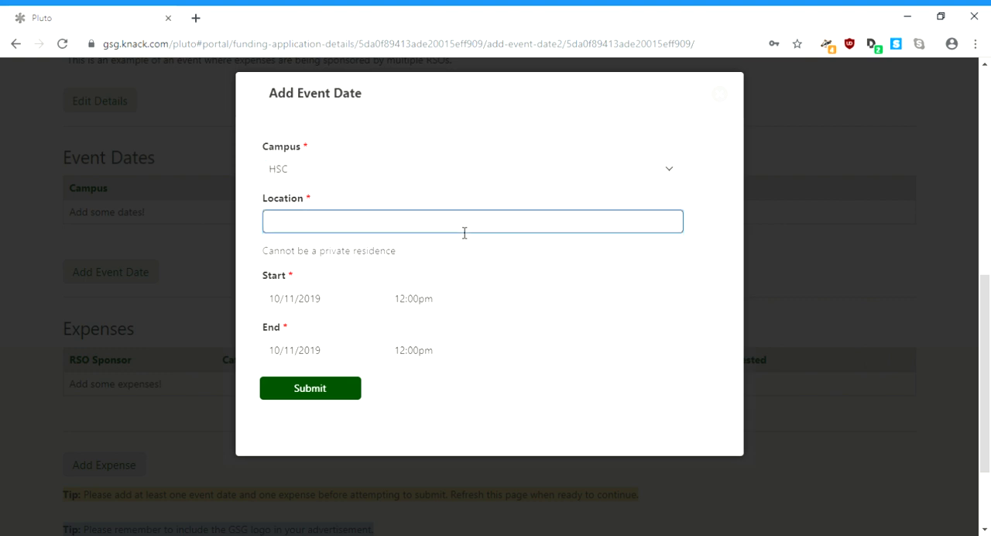
{"action": "type", "text": "NRT 4444"}
Step: Set both the start date and the end date of the event to 11/21/2019
{"action": "left_click", "coordinate": [370, 310]}
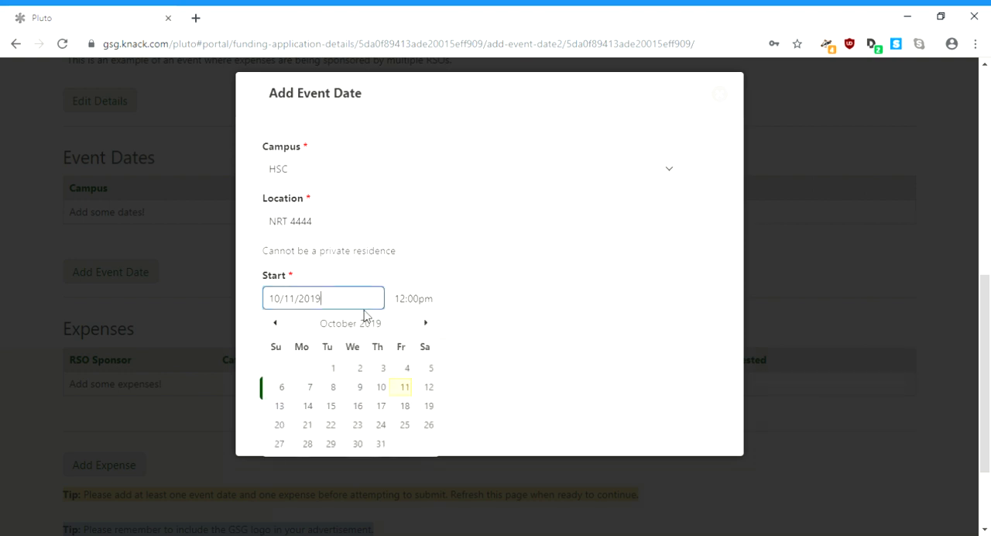
{"action": "left_click", "coordinate": [424, 323]}
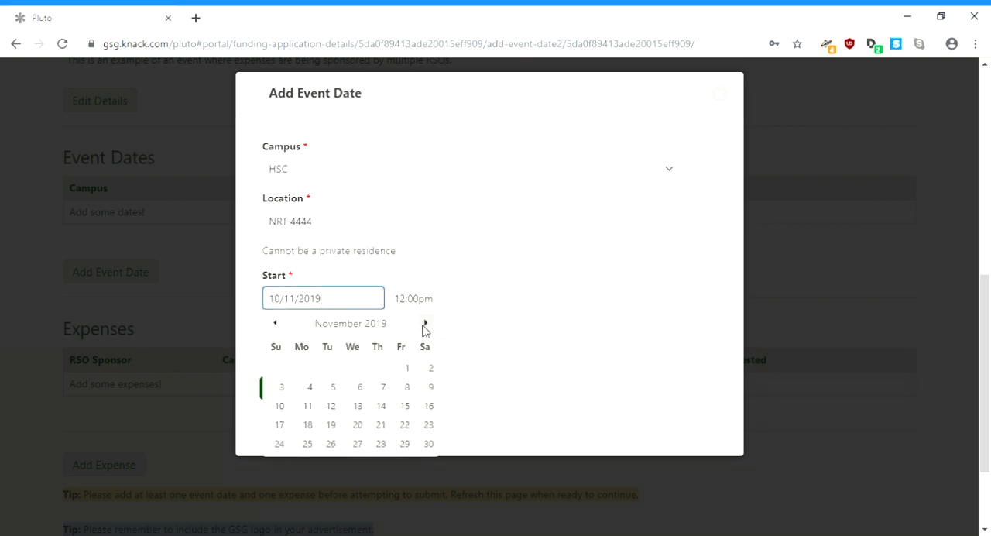
{"action": "left_click", "coordinate": [381, 424]}
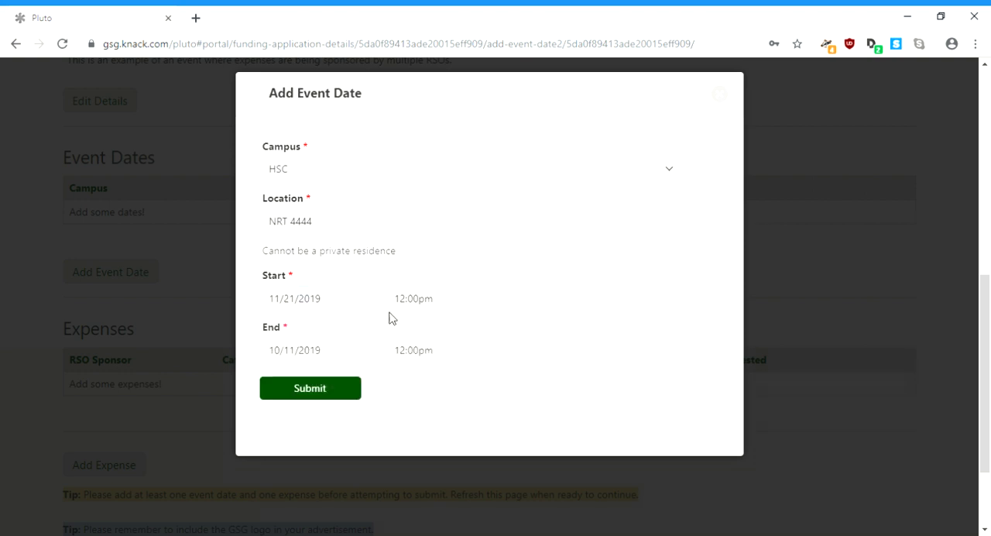
{"action": "left_click", "coordinate": [352, 359]}
{"action": "left_click", "coordinate": [424, 374]}
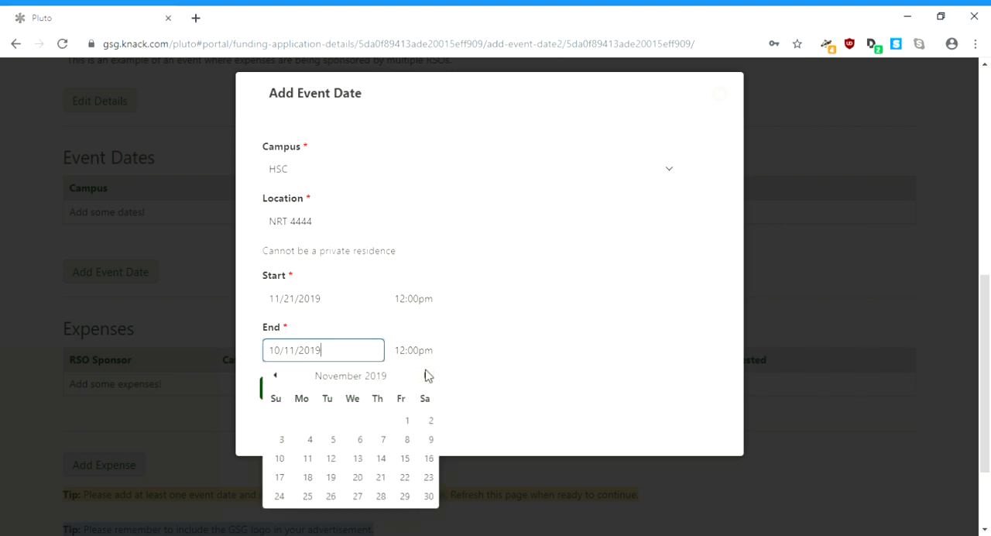
{"action": "left_click", "coordinate": [380, 479]}
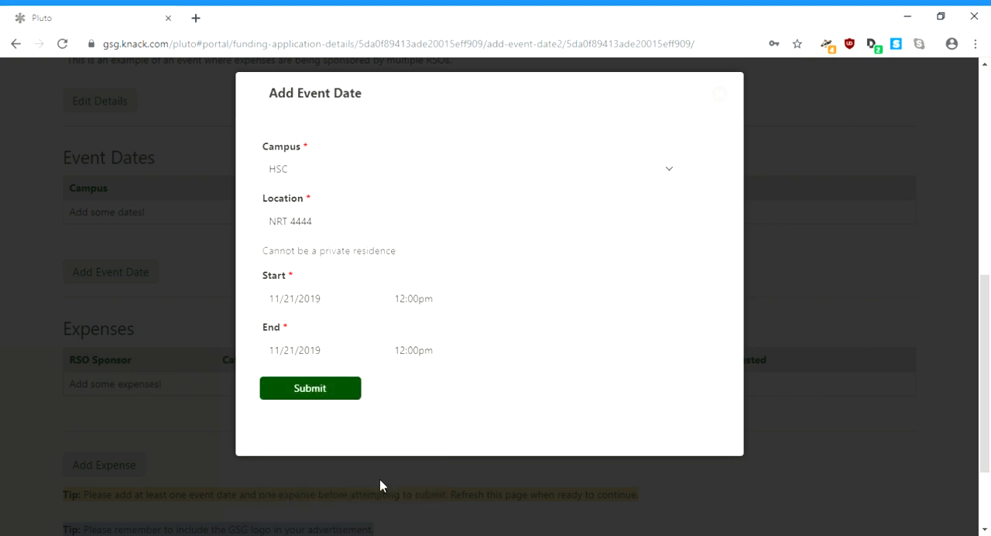
Step: Set the event's end time to 1:00pm and submit the event date
{"action": "left_click", "coordinate": [449, 362]}
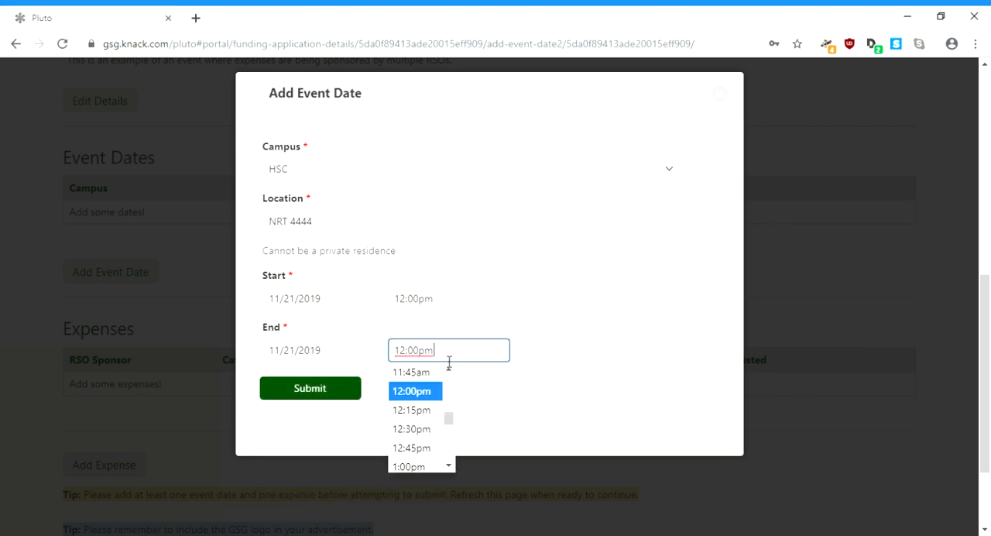
{"action": "left_click", "coordinate": [425, 465]}
{"action": "left_click", "coordinate": [347, 394]}
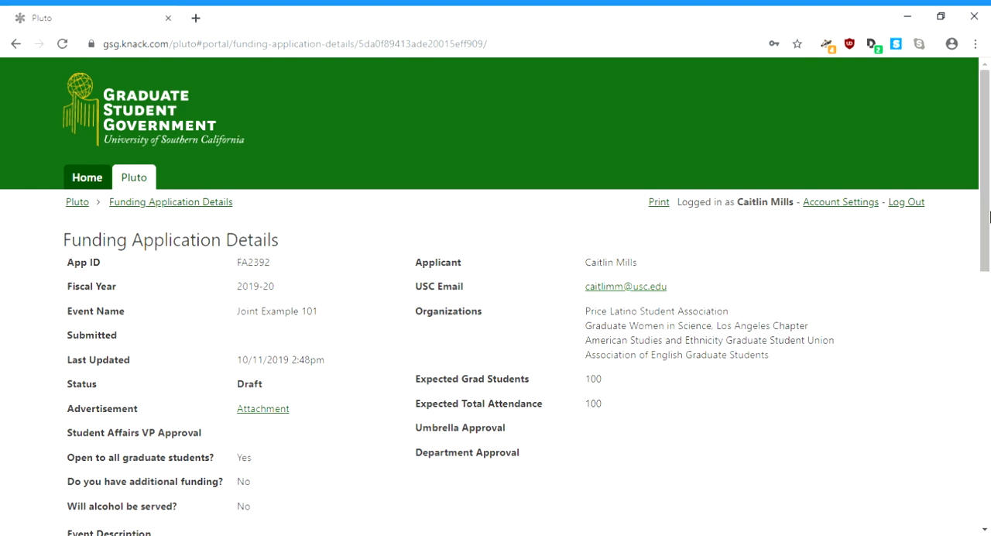
Step: Start a new expense using the NRT 4444 (HSC) 11/21/2019 12:00pm start date and the Food category
{"action": "left_click_drag", "start_coordinate": [986, 216], "coordinate": [989, 451]}
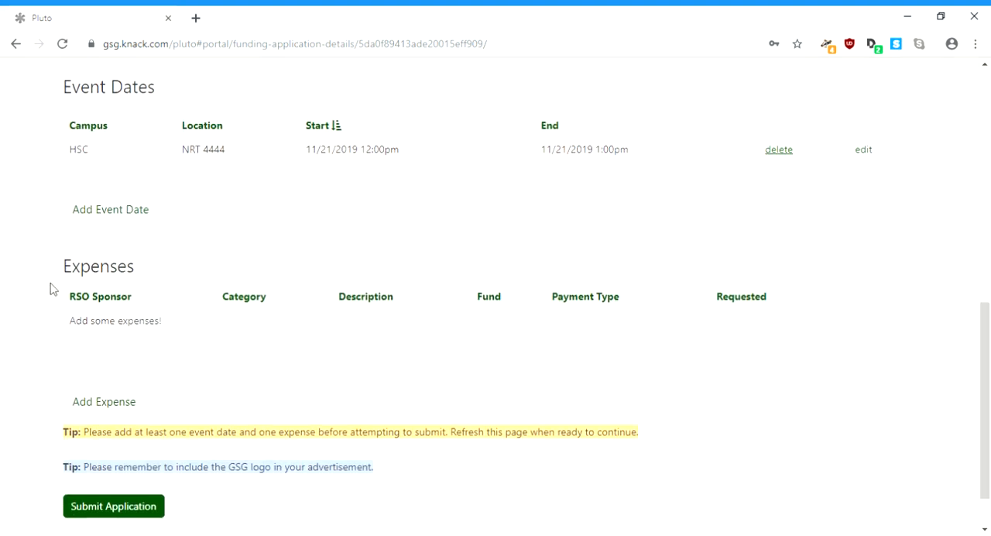
{"action": "left_click", "coordinate": [109, 403]}
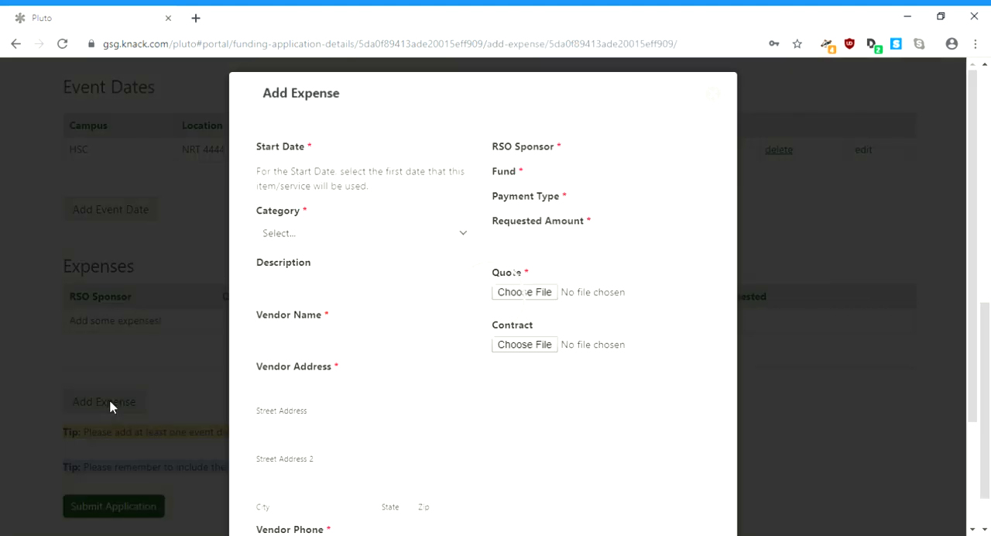
{"action": "left_click", "coordinate": [385, 177]}
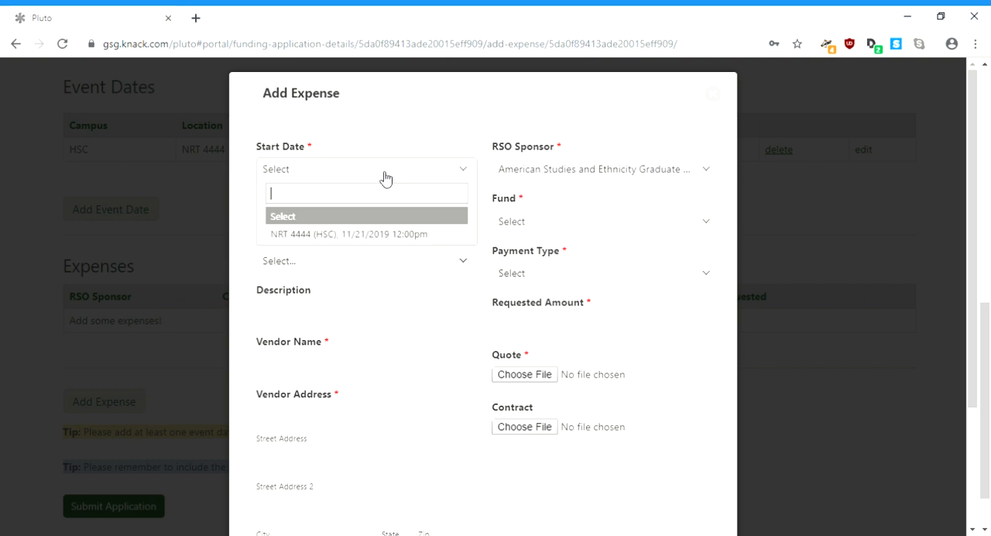
{"action": "left_click", "coordinate": [391, 234]}
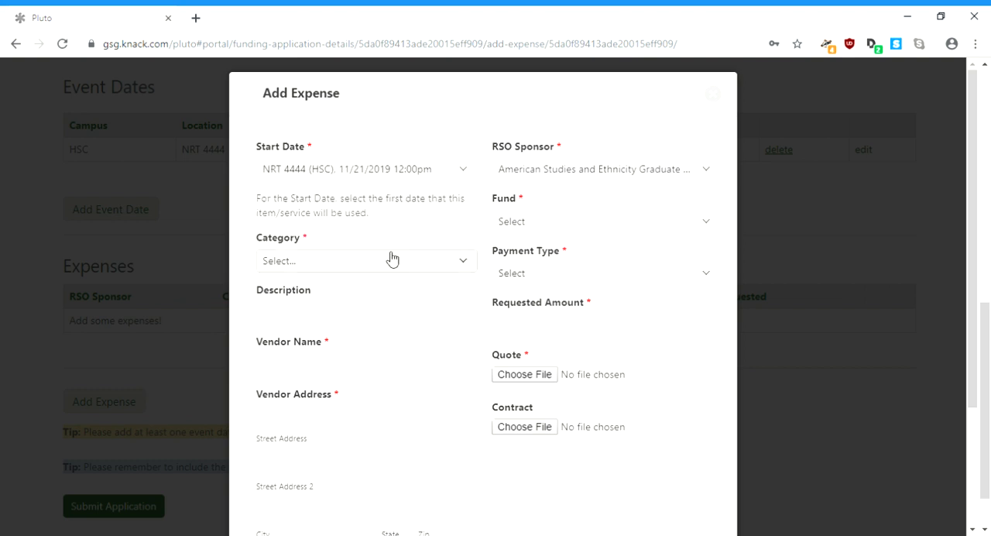
{"action": "left_click", "coordinate": [386, 308]}
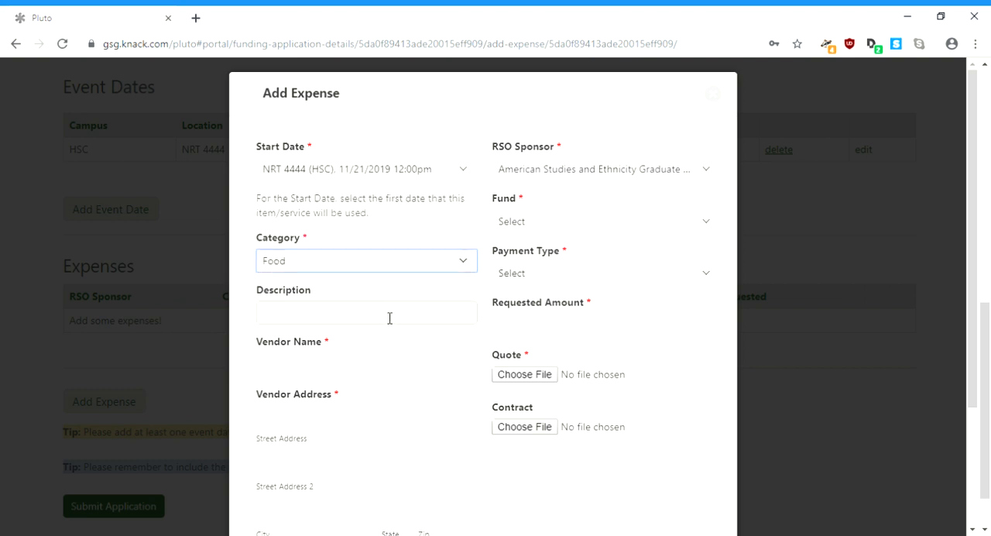
Step: Enter the expense description "lunch for 100 graduate students" and the vendor name USC Express Catering
{"action": "left_click", "coordinate": [390, 318]}
{"action": "type", "text": "lunch fo"}
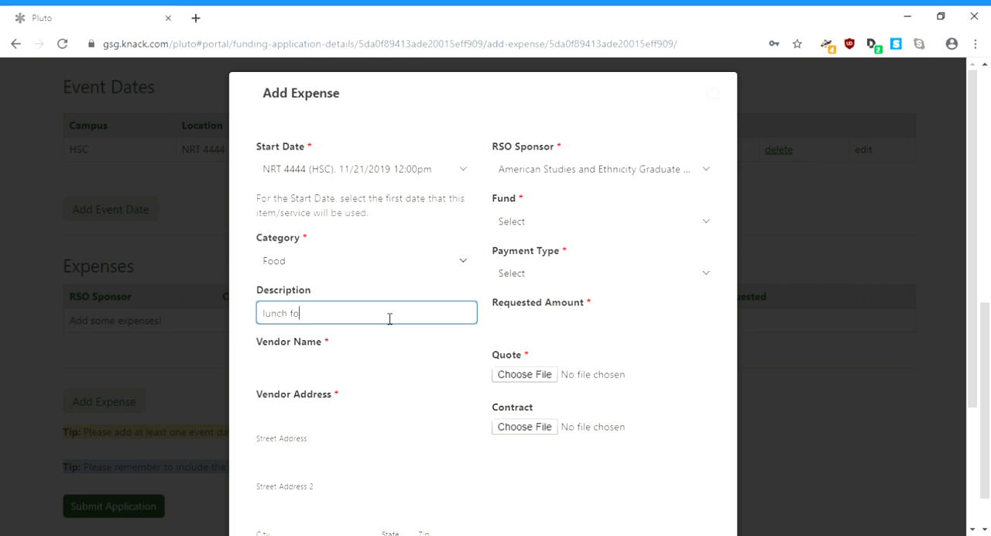
{"action": "type", "text": "r 100 graduate students"}
{"action": "left_click", "coordinate": [395, 367]}
{"action": "type", "text": "USC E"}
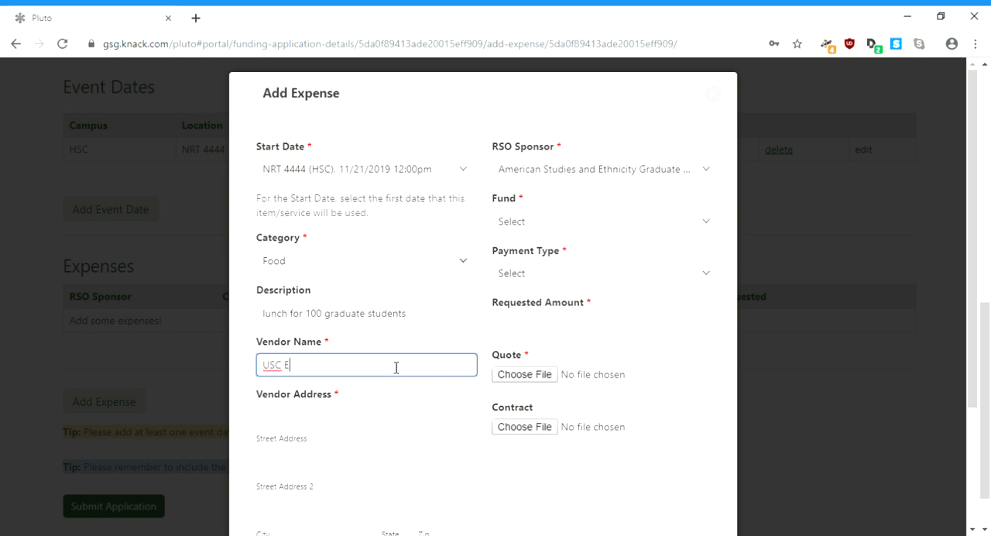
{"action": "type", "text": "xpress Catering"}
{"action": "key", "text": "Tab"}
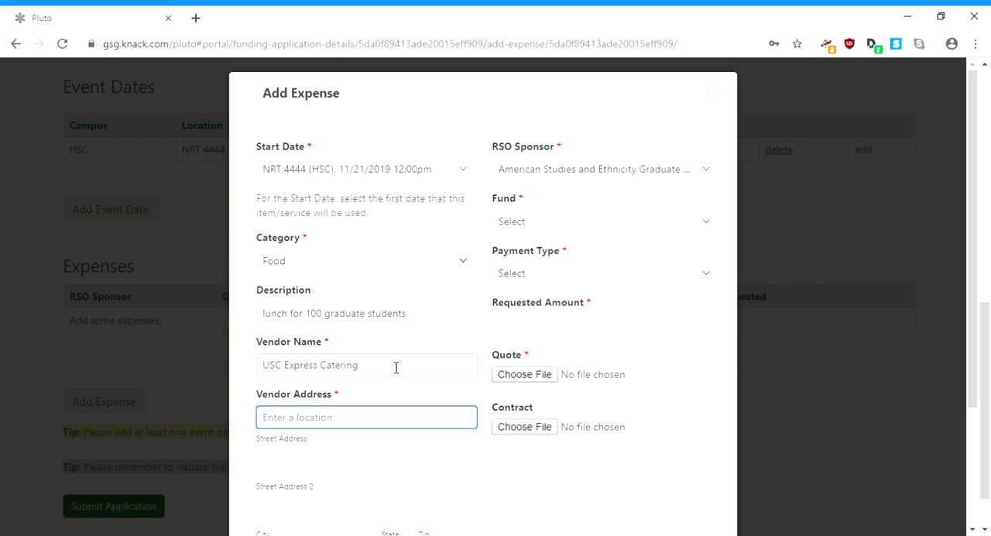
Step: Fill in the vendor's address from the matching location suggestion and enter the vendor's phone number
{"action": "type", "text": "3607"}
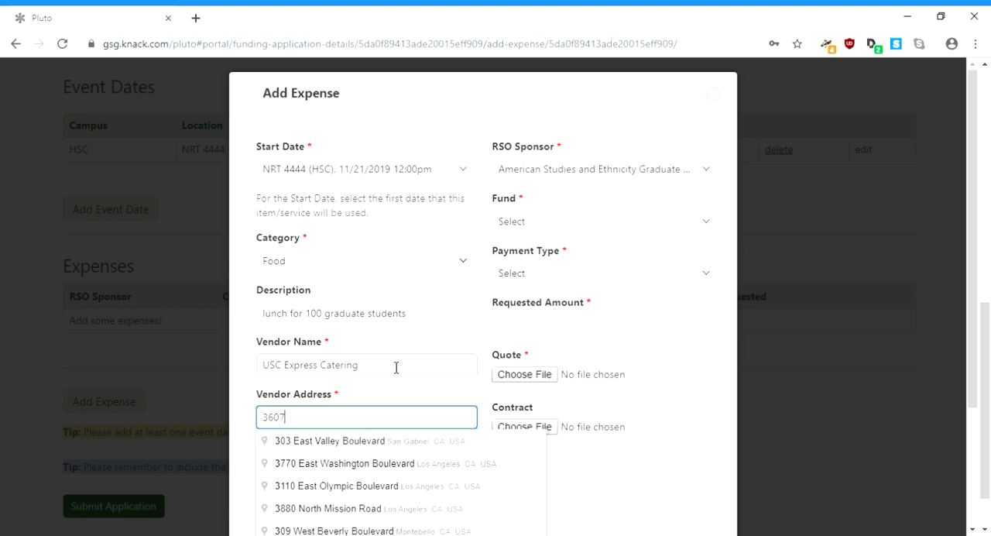
{"action": "key", "text": "Down"}
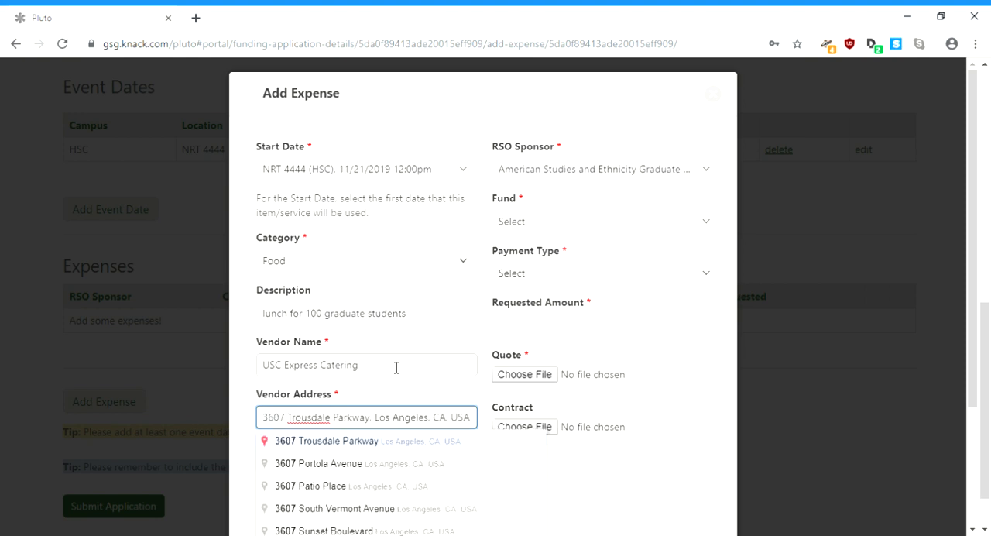
{"action": "key", "text": "Return"}
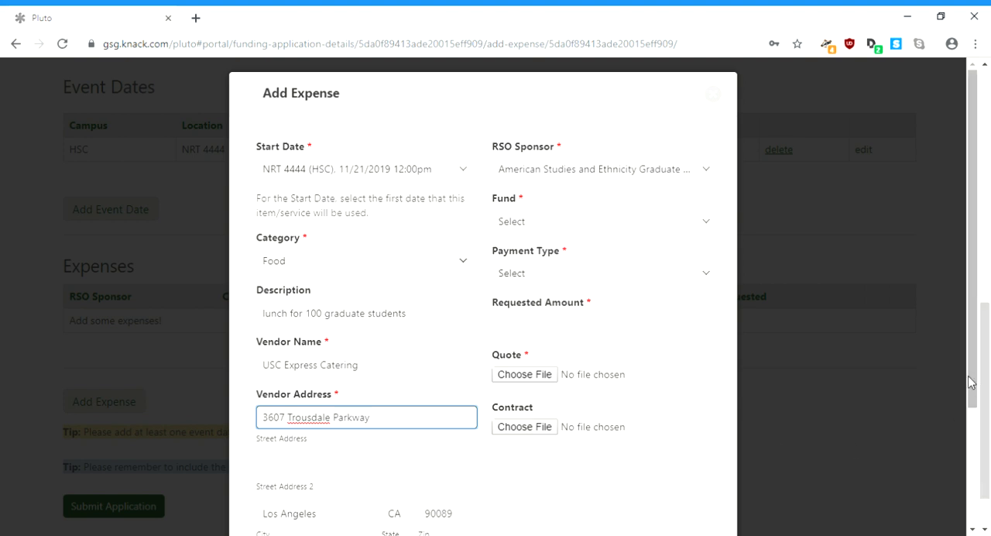
{"action": "scroll", "coordinate": [969, 381], "scroll_direction": "down", "scroll_amount": 2}
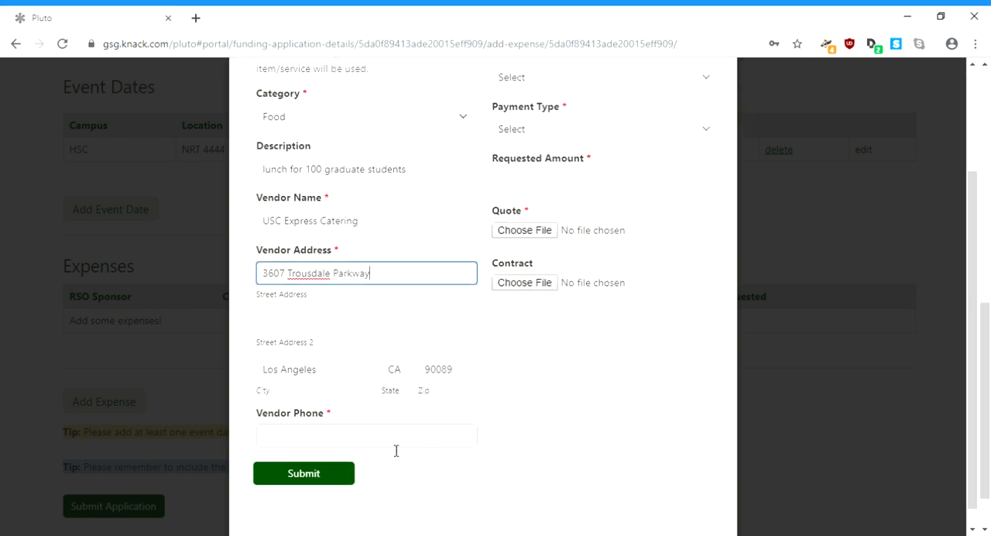
{"action": "left_click", "coordinate": [394, 444]}
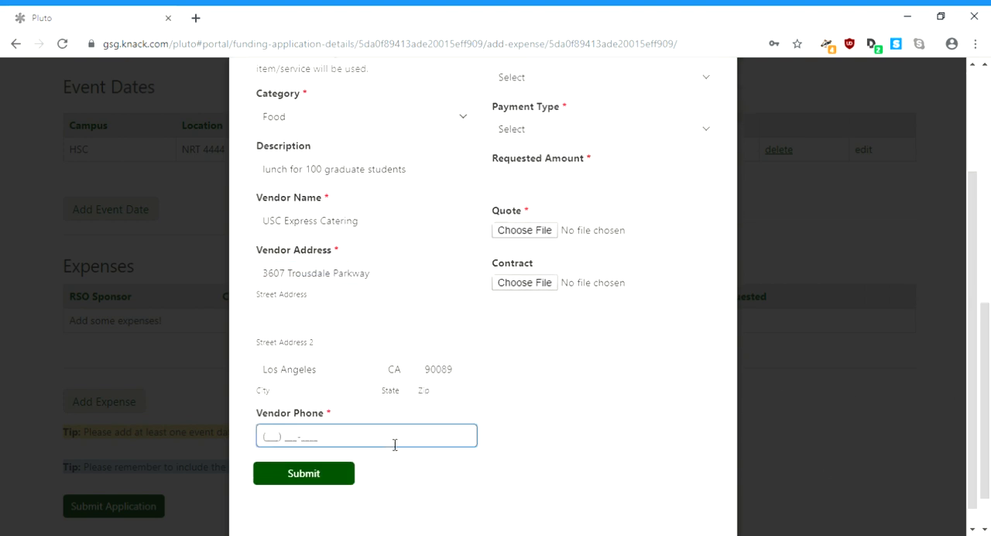
Step: Set the expense's fund to Joint, payment type to IR to USC Vendor/Department and requested amount to 500.00
{"action": "left_click_drag", "start_coordinate": [973, 183], "coordinate": [976, 114]}
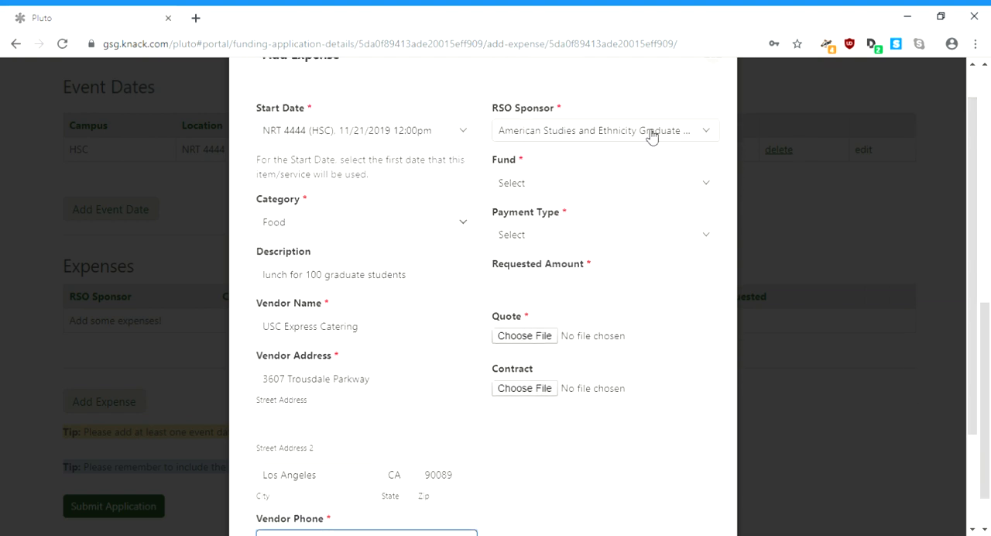
{"action": "left_click", "coordinate": [643, 188]}
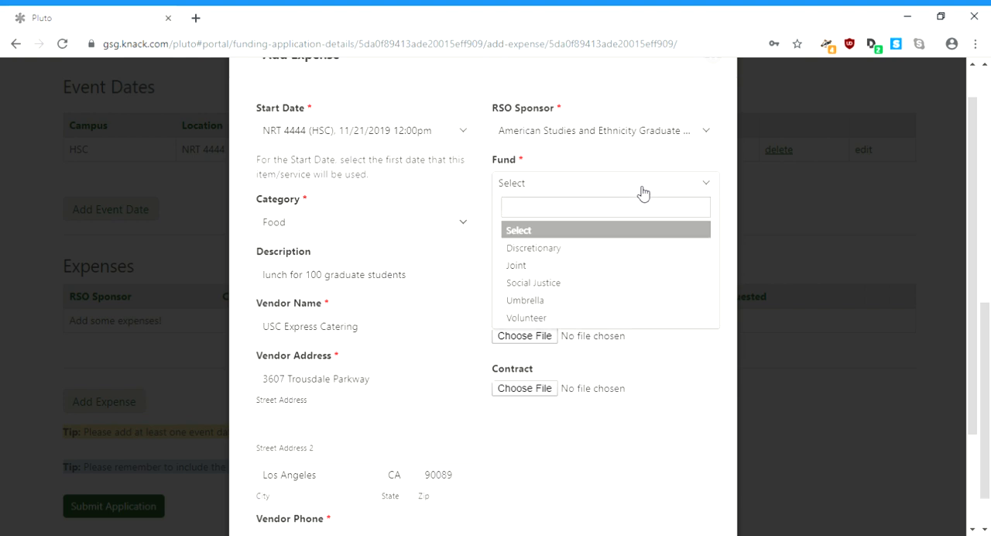
{"action": "left_click", "coordinate": [631, 266]}
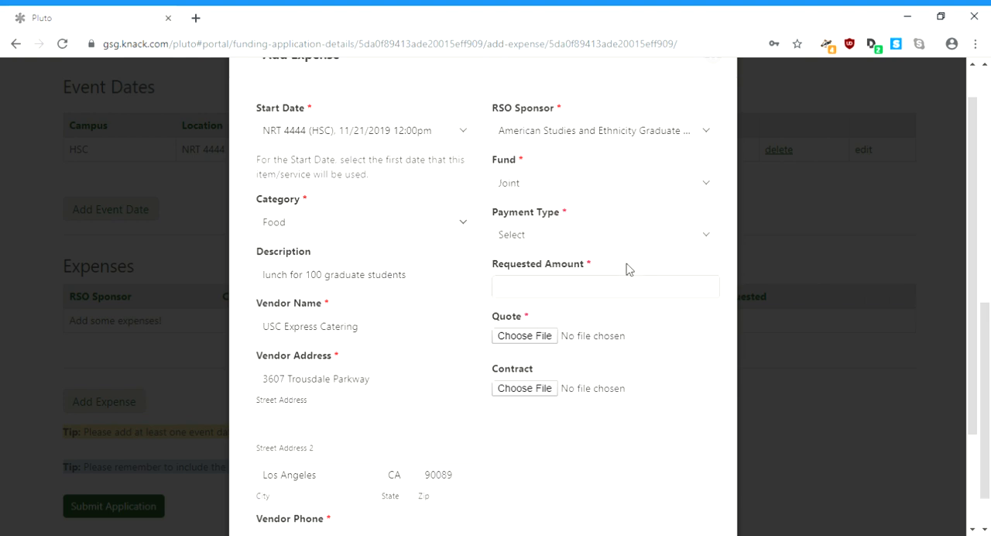
{"action": "left_click", "coordinate": [624, 240]}
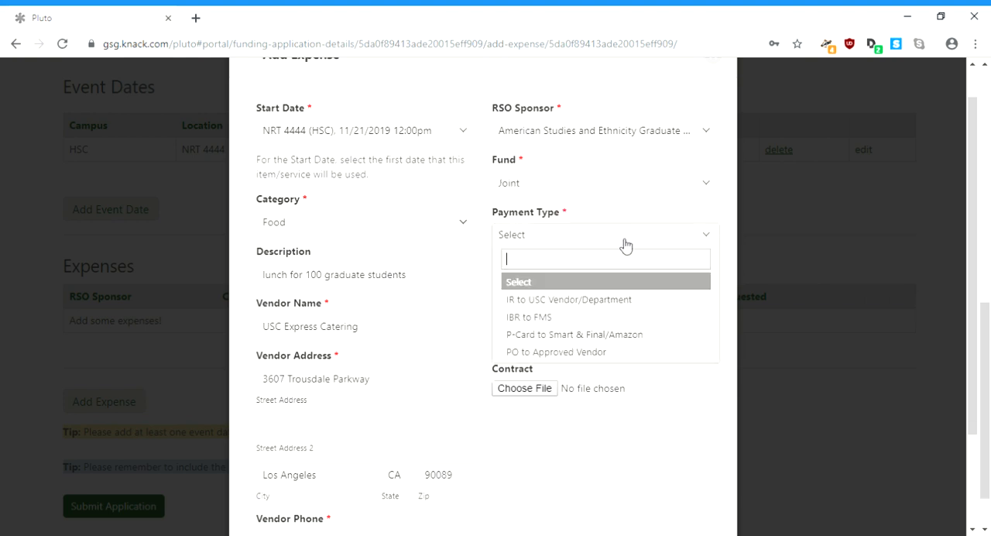
{"action": "left_click", "coordinate": [629, 300]}
{"action": "left_click", "coordinate": [630, 290]}
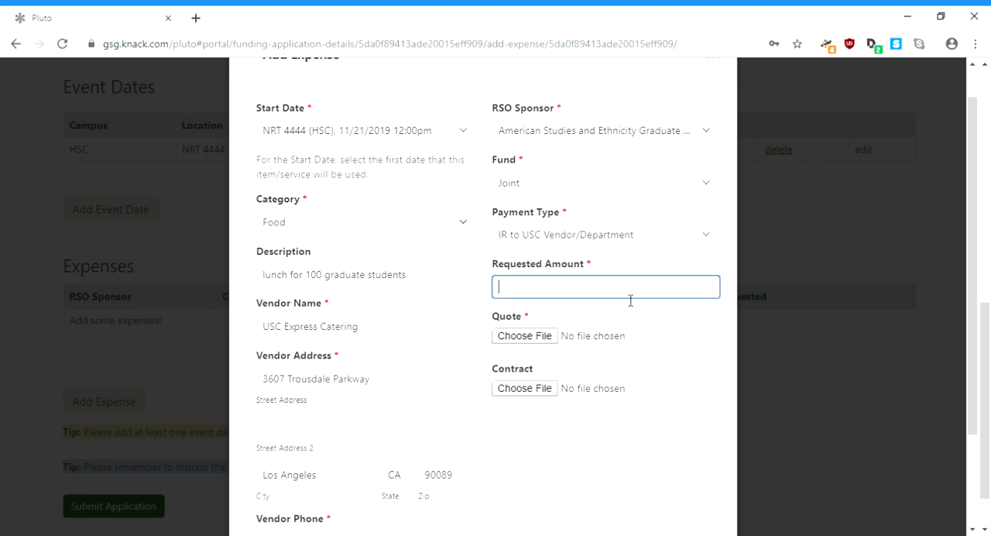
{"action": "type", "text": "500.00"}
Step: Attach 513Quote.pdf as the quote for the 500.00 expense and submit the expense
{"action": "left_click", "coordinate": [545, 337]}
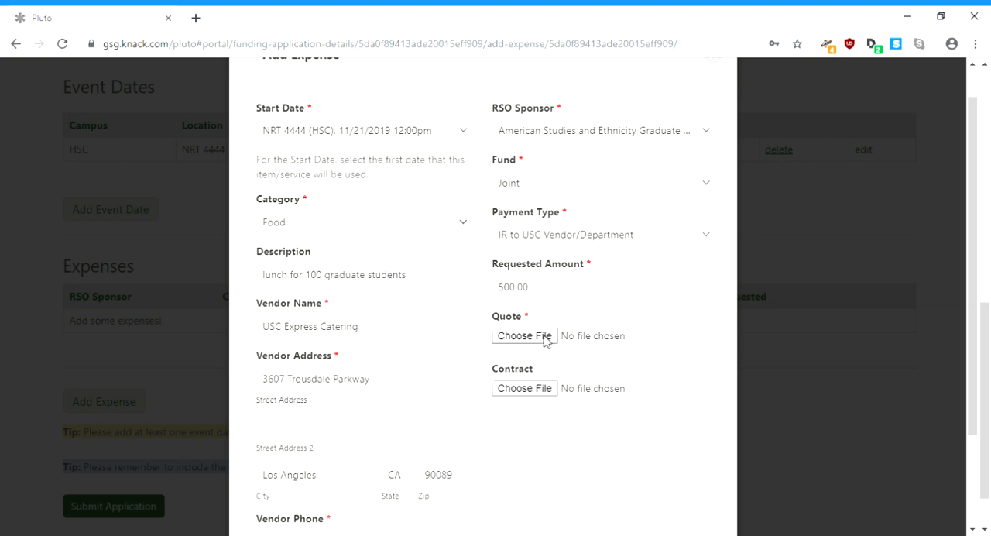
{"action": "left_click", "coordinate": [546, 340]}
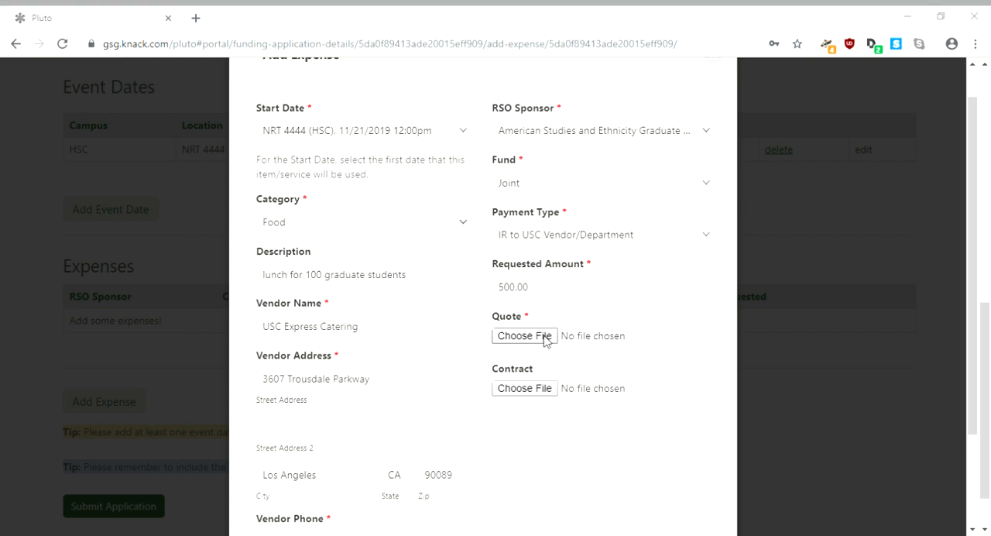
{"action": "double_click", "coordinate": [168, 197]}
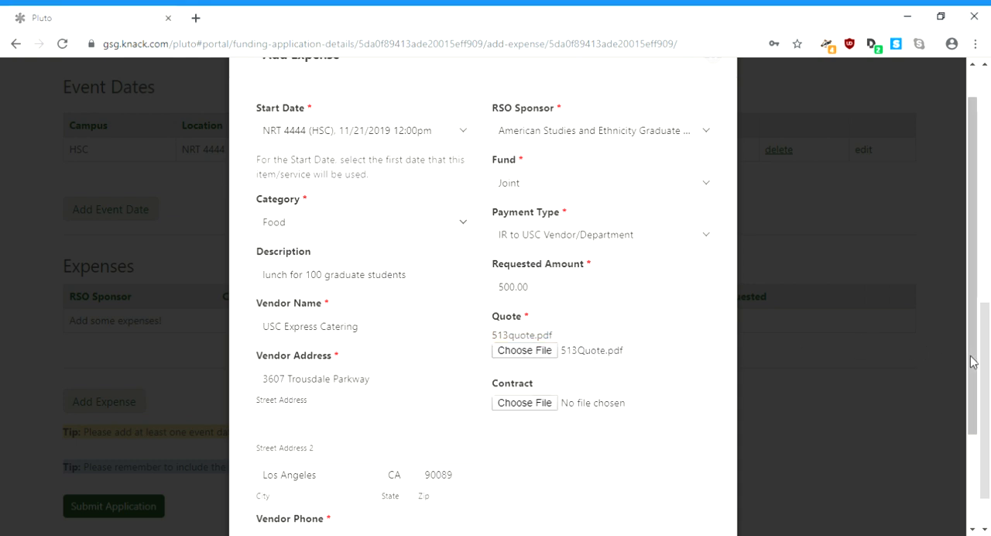
{"action": "left_click_drag", "start_coordinate": [976, 361], "coordinate": [985, 450]}
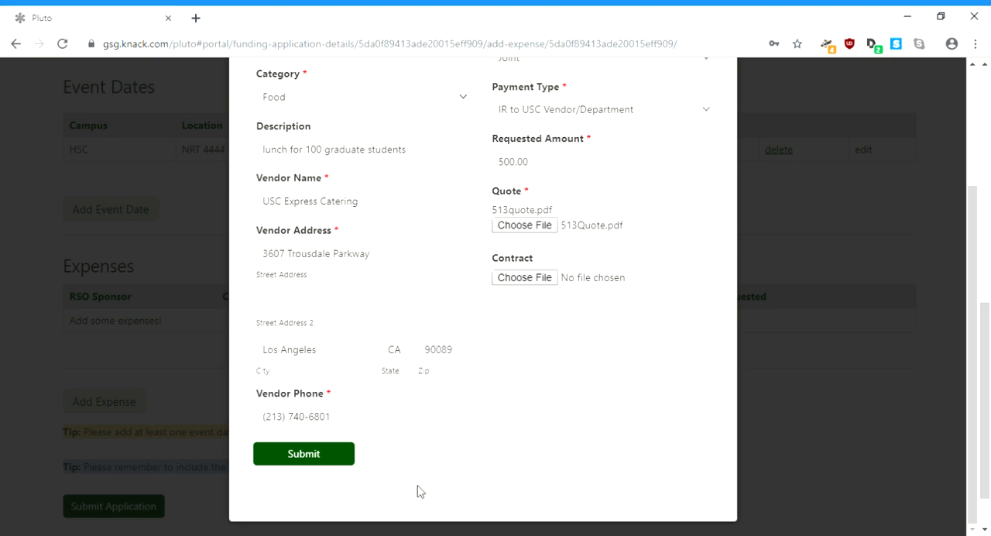
{"action": "left_click", "coordinate": [294, 457]}
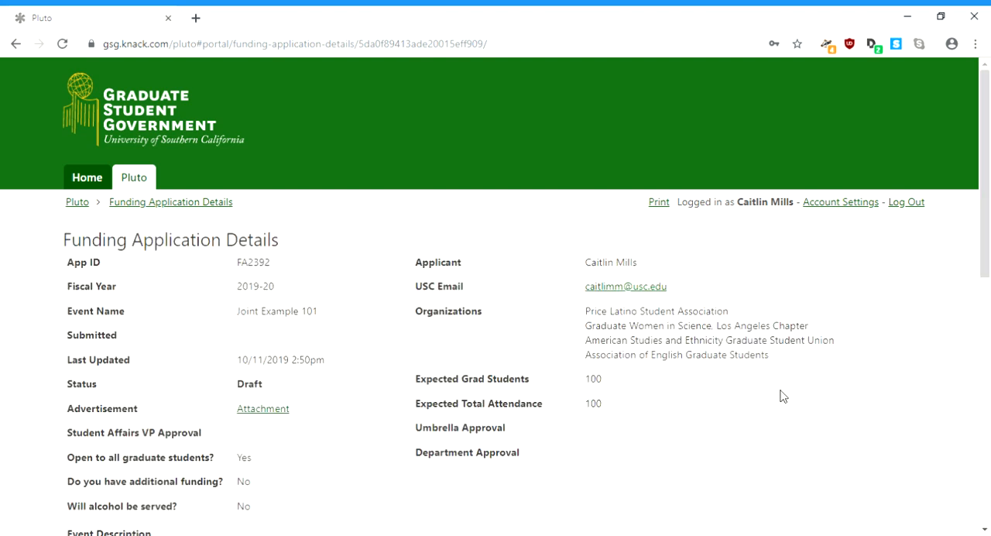
Step: Start a second expense using the NRT 4444 (HSC) 11/21/2019 12:00pm start date and the Food category
{"action": "left_click", "coordinate": [986, 431]}
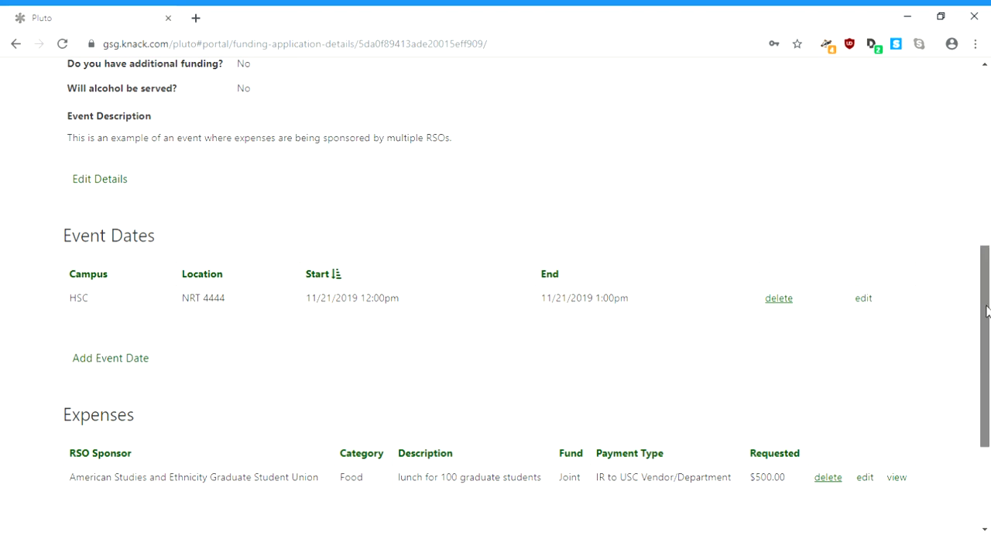
{"action": "scroll", "coordinate": [985, 309], "scroll_direction": "down", "scroll_amount": 2}
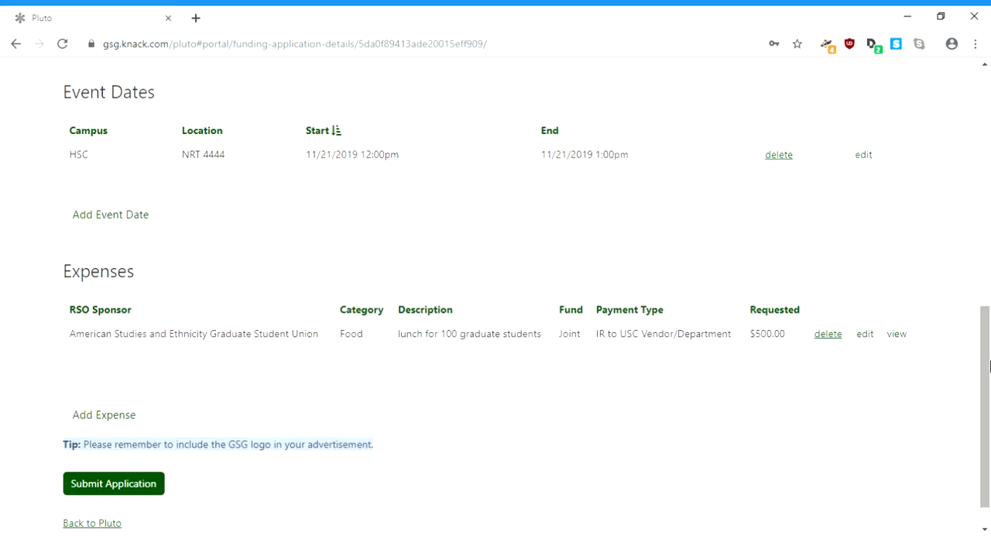
{"action": "left_click", "coordinate": [83, 418]}
{"action": "left_click", "coordinate": [372, 170]}
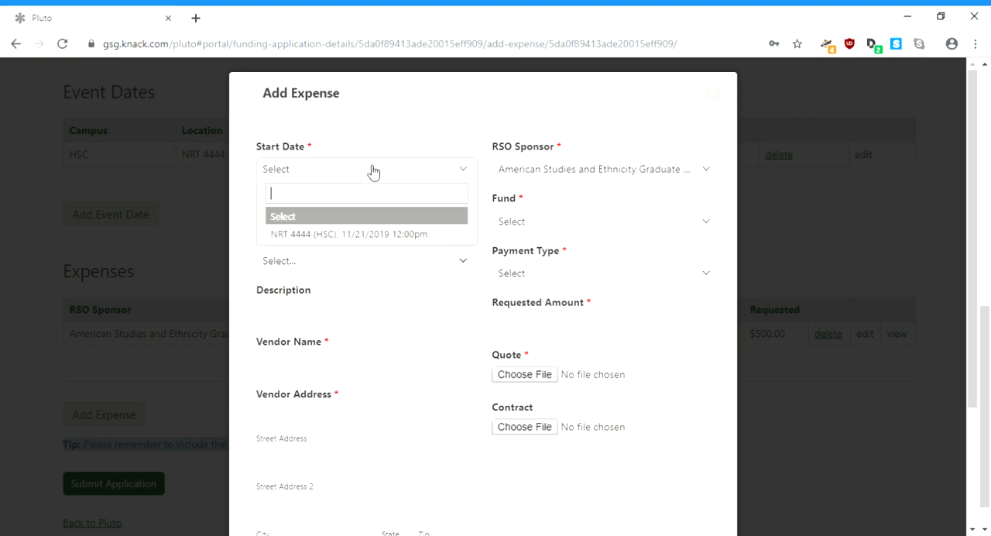
{"action": "left_click", "coordinate": [372, 233]}
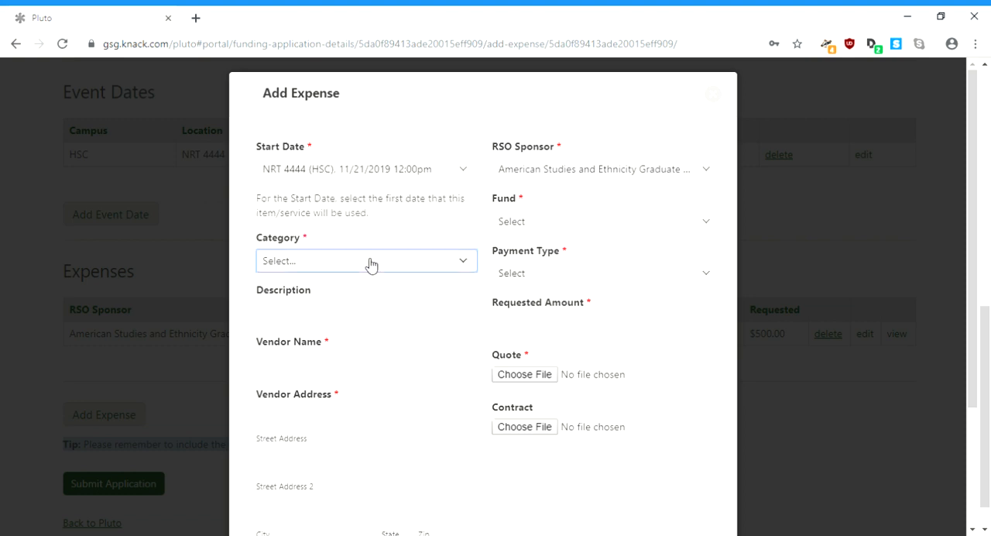
{"action": "left_click", "coordinate": [365, 304]}
Step: Describe the second expense as "lunch for 100 graduate students" and enter USC Express Catering as its vendor name
{"action": "left_click", "coordinate": [369, 309]}
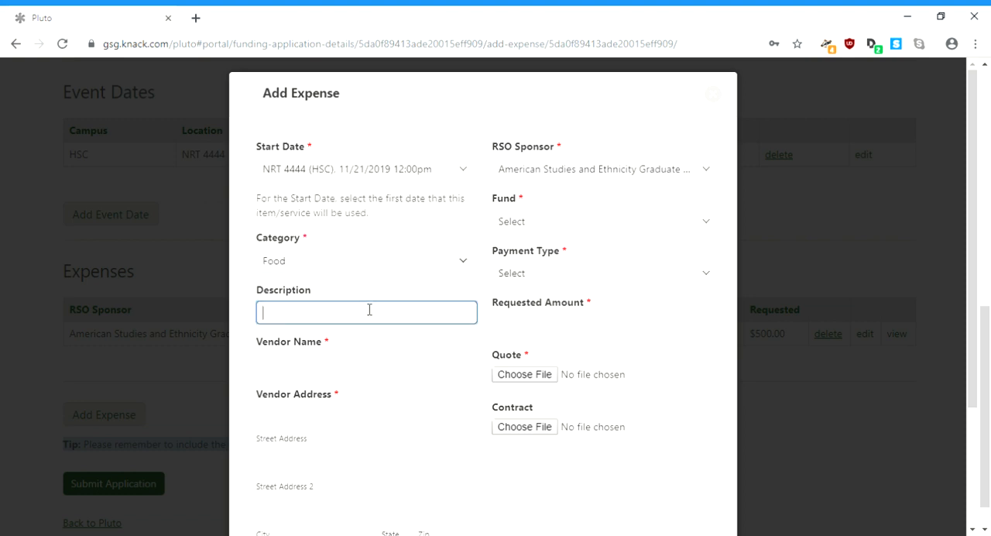
{"action": "type", "text": "lunch for 100 graduate students"}
{"action": "left_click", "coordinate": [372, 370]}
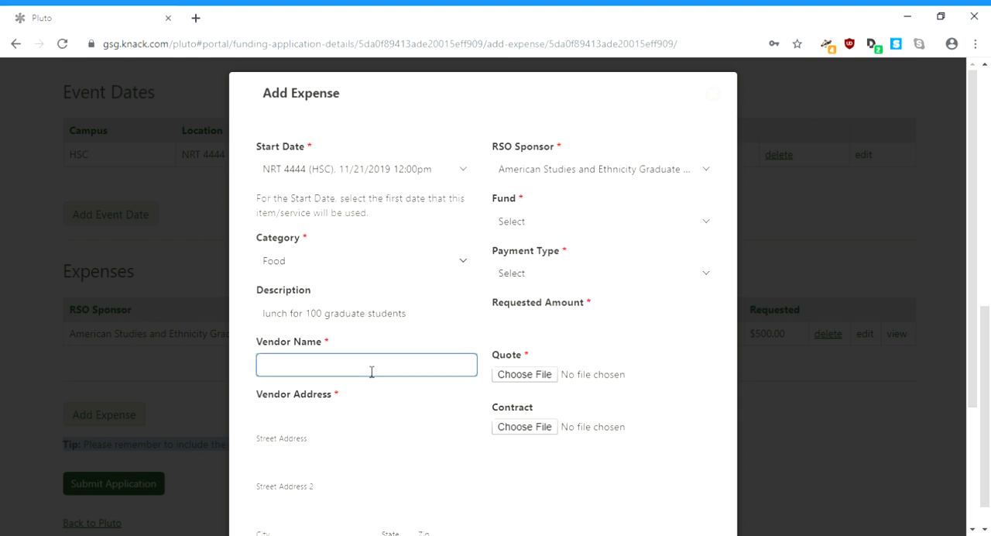
{"action": "type", "text": "USC Express Catering"}
{"action": "key", "text": "Tab"}
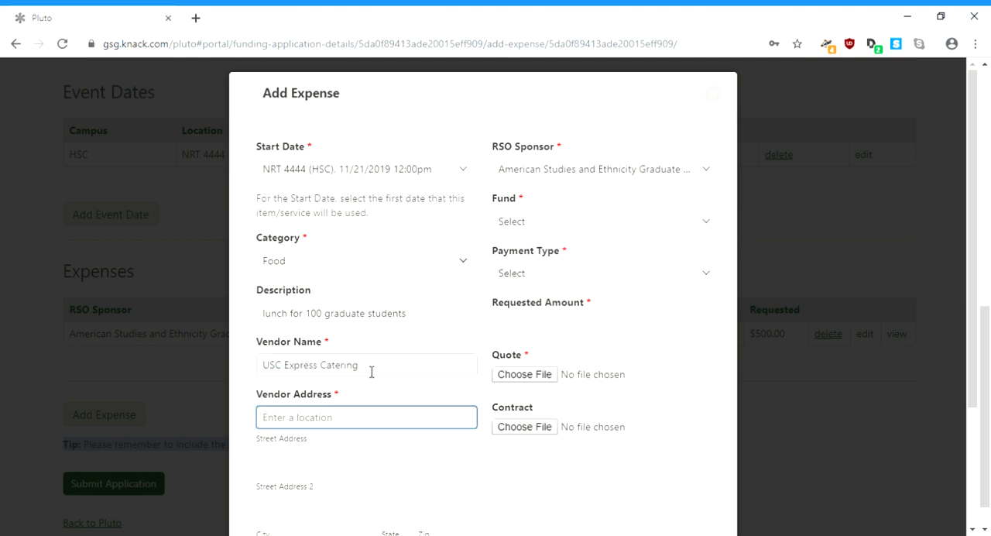
Step: Fill in the second expense's vendor address from the matching suggestion and enter the vendor's phone number
{"action": "type", "text": "3607"}
{"action": "key", "text": "Down"}
{"action": "key", "text": "Return"}
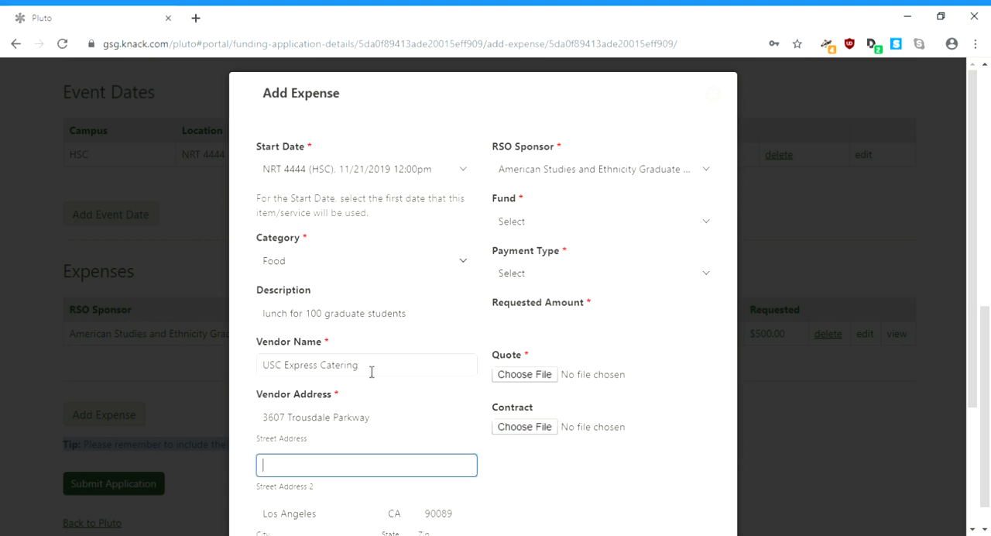
{"action": "key", "text": "Tab"}
{"action": "key", "text": "Tab"}
{"action": "key", "text": "Tab"}
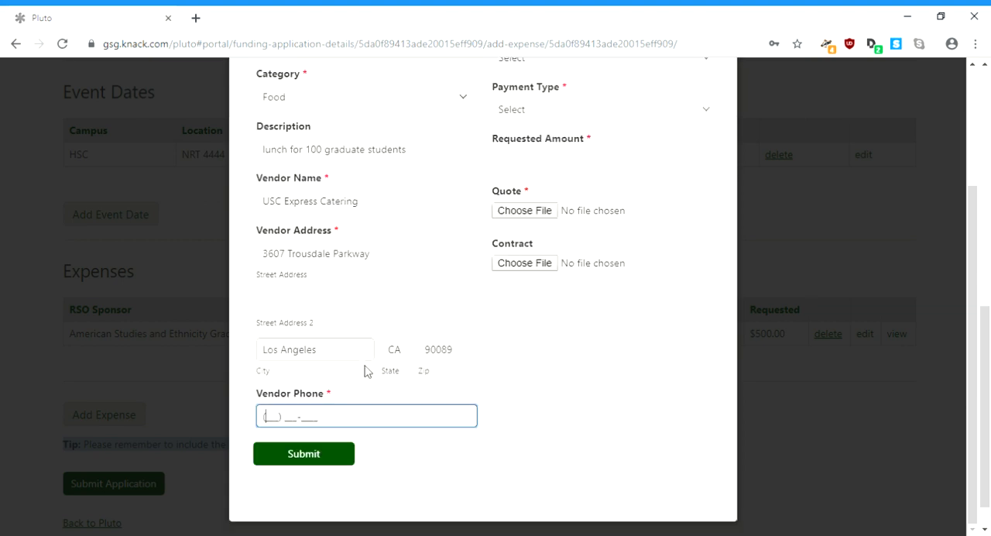
Step: Set the second expense's RSO sponsor to Graduate Women in Science, Los Angeles Chapter, and its fund to Joint
{"action": "scroll", "coordinate": [372, 372], "scroll_direction": "up", "scroll_amount": 3}
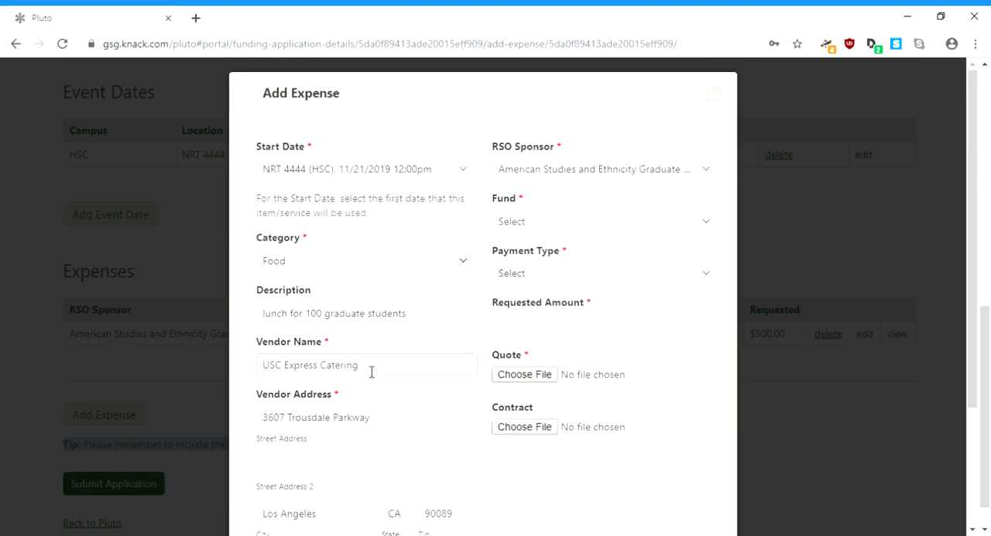
{"action": "left_click", "coordinate": [600, 166]}
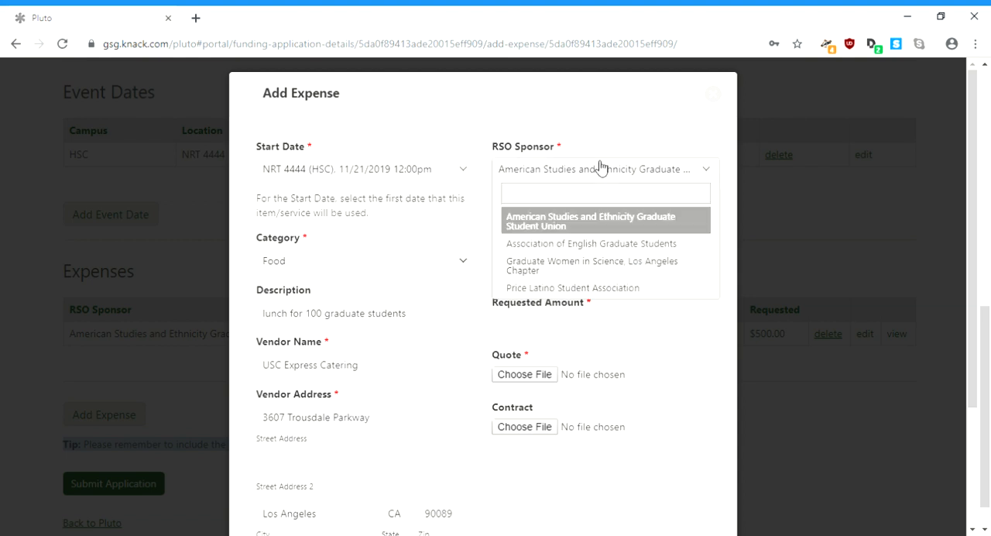
{"action": "left_click", "coordinate": [617, 266]}
{"action": "left_click", "coordinate": [604, 225]}
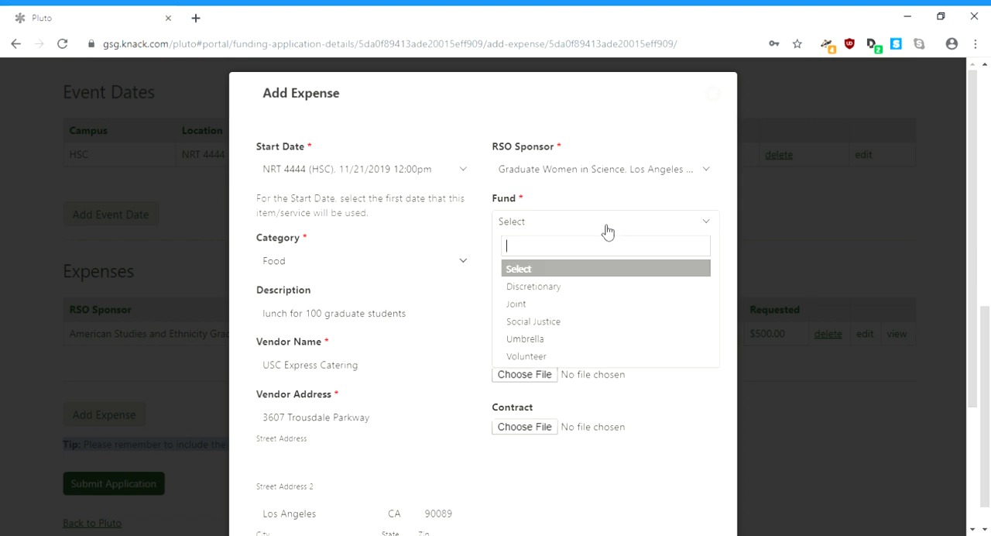
{"action": "left_click", "coordinate": [604, 310]}
Step: Set the payment type to IR to USC Vendor/Department and the requested amount to 700.00
{"action": "left_click", "coordinate": [598, 274]}
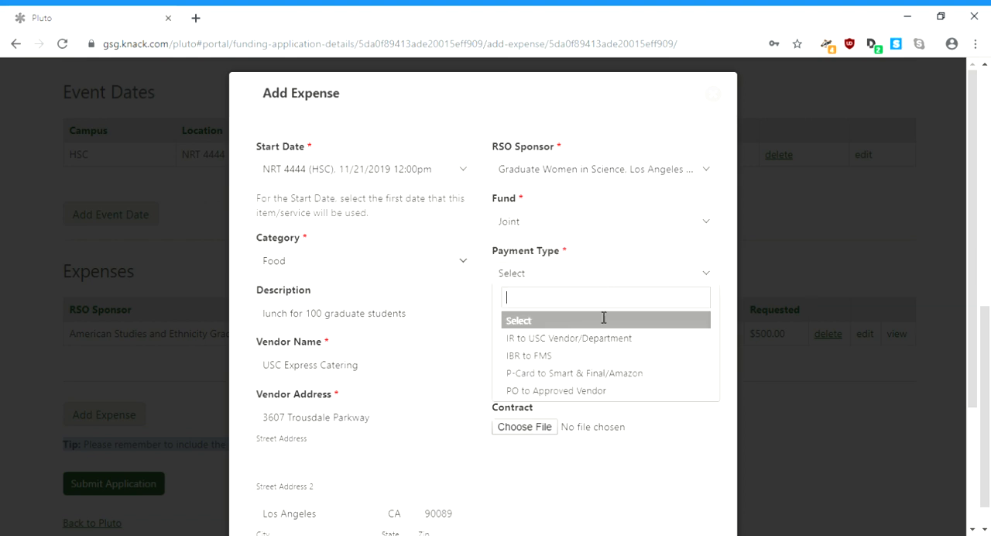
{"action": "left_click", "coordinate": [604, 351]}
{"action": "left_click", "coordinate": [602, 333]}
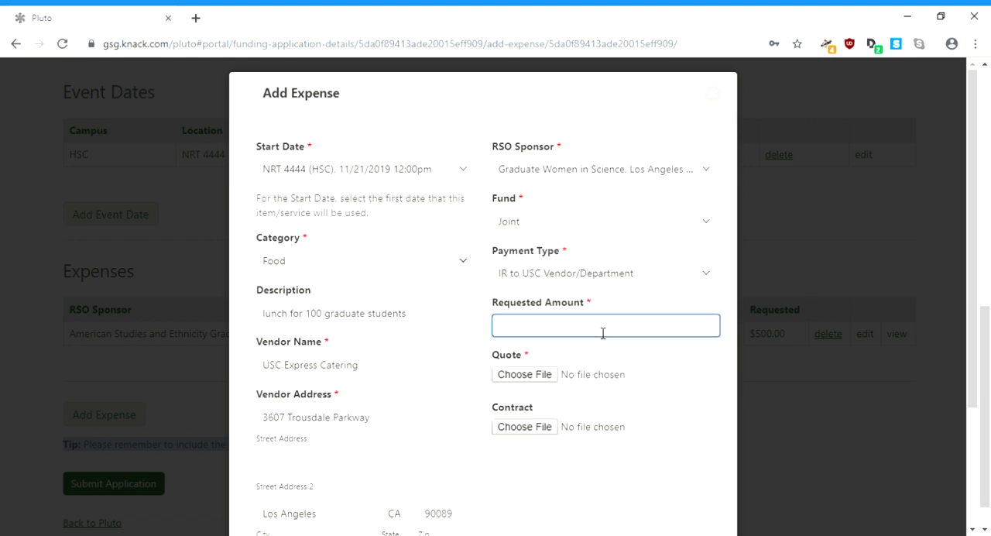
{"action": "type", "text": "700.00"}
Step: Attach 513Quote.pdf as the quote for the 700.00 expense and submit the expense
{"action": "left_click", "coordinate": [535, 381]}
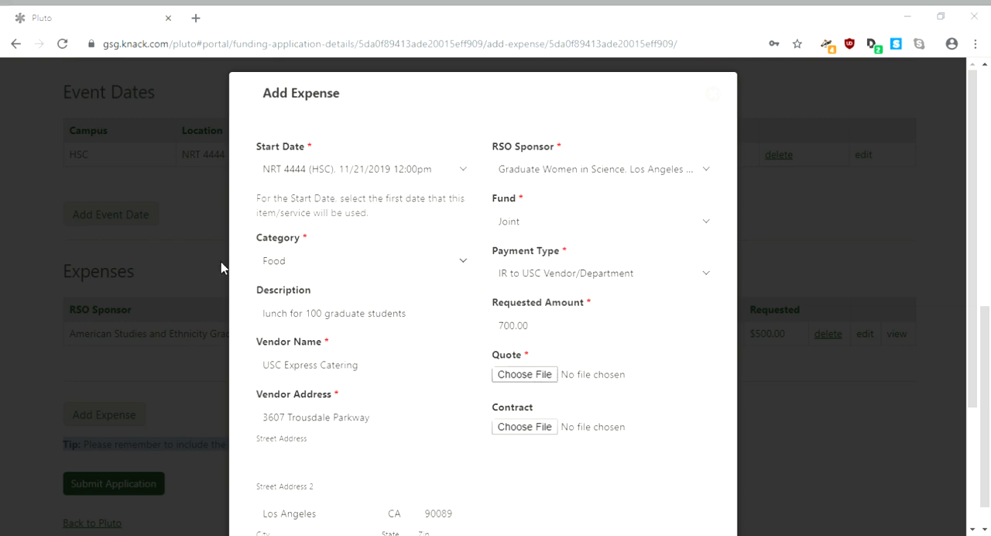
{"action": "double_click", "coordinate": [175, 195]}
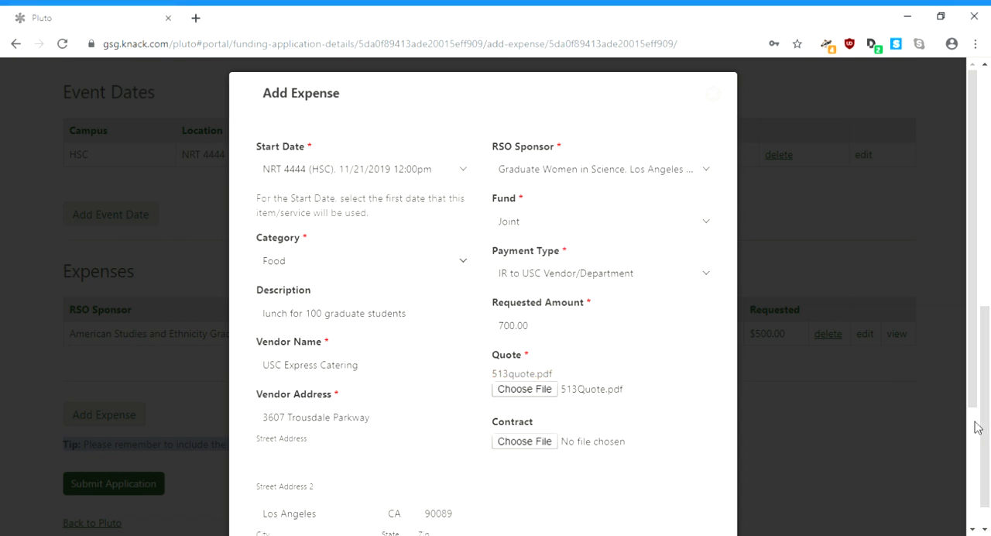
{"action": "scroll", "coordinate": [977, 427], "scroll_direction": "down", "scroll_amount": 3}
{"action": "left_click", "coordinate": [331, 456]}
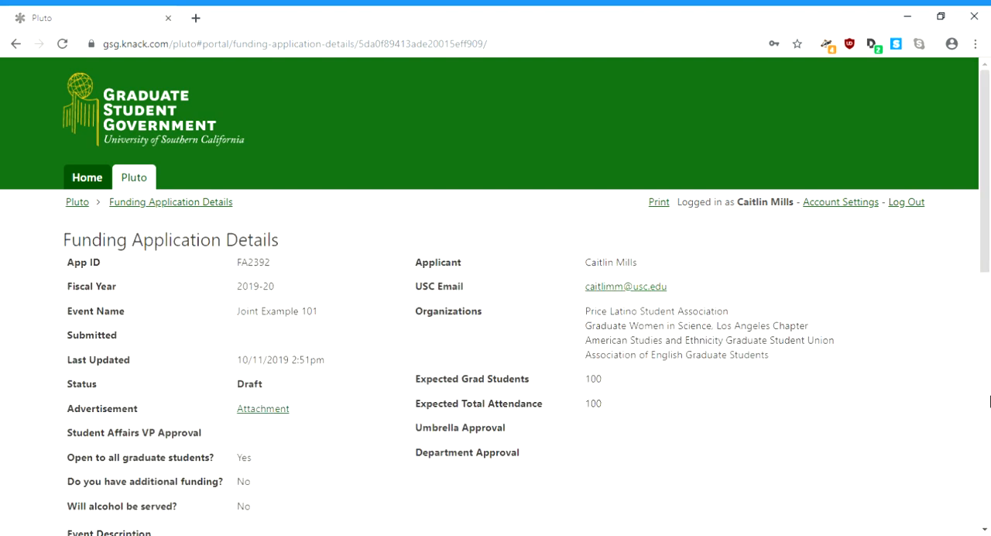
Step: Edit the application details and add "In this example, two RSOs paid for lunch." to the event description
{"action": "left_click_drag", "start_coordinate": [985, 257], "coordinate": [987, 357]}
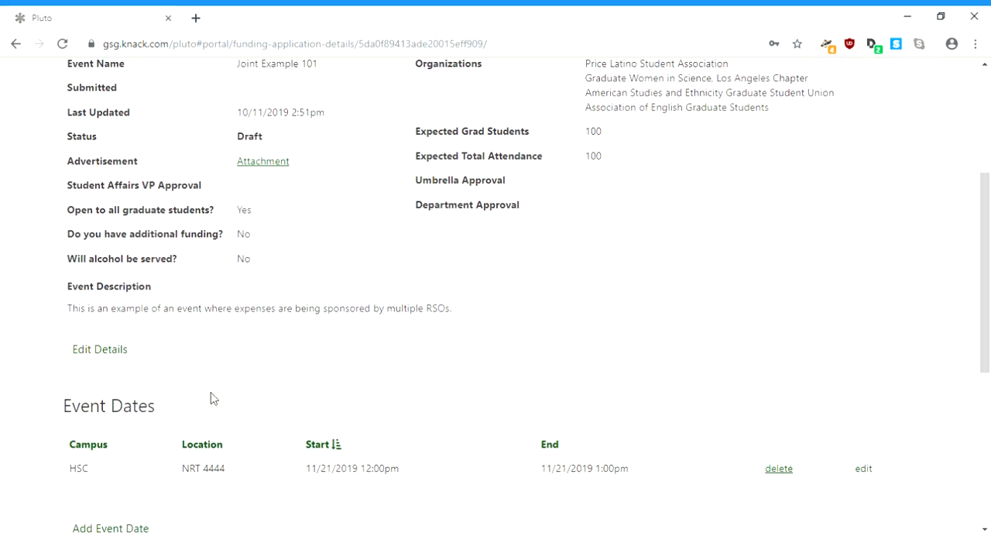
{"action": "left_click", "coordinate": [100, 349]}
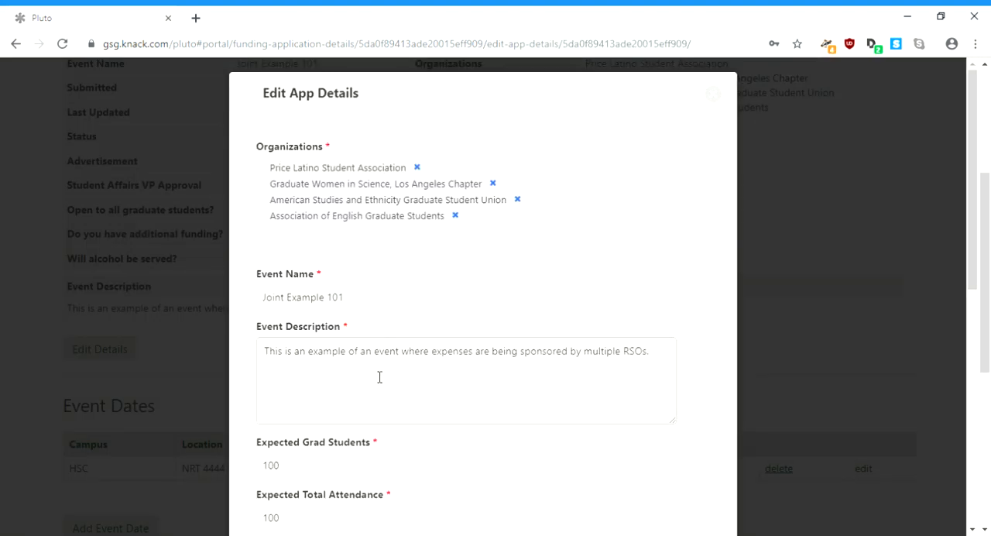
{"action": "left_click", "coordinate": [379, 376]}
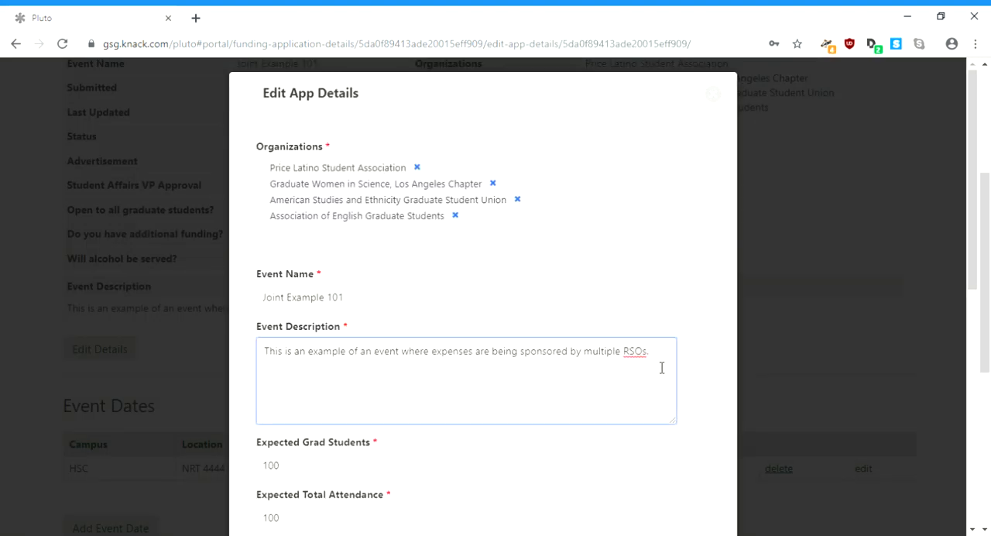
{"action": "type", "text": "In this example, two RSOs paid fo"}
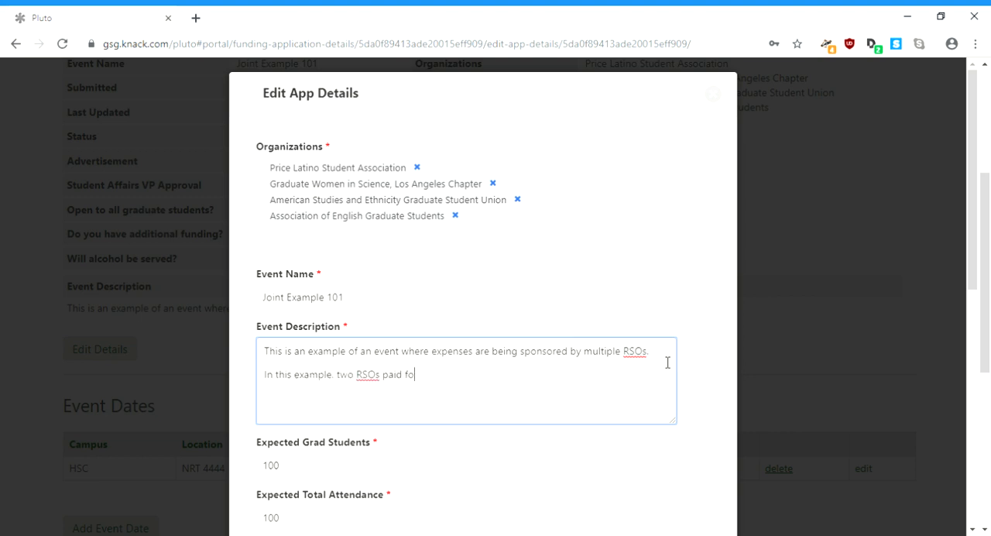
{"action": "type", "text": "r lunch. "}
{"action": "type", "text": "The other two "}
{"action": "type", "text": "covered other "}
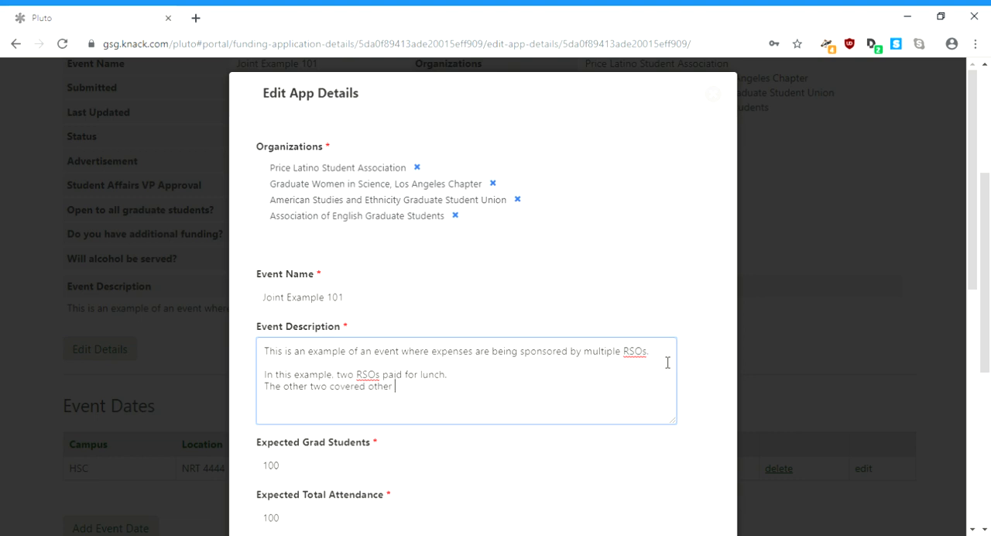
{"action": "type", "text": "expenses."}
Step: Add the line "The other two covered other expenses." to the event description and save the application details
{"action": "scroll", "coordinate": [977, 288], "scroll_direction": "down", "scroll_amount": 1}
{"action": "left_click_drag", "start_coordinate": [977, 287], "coordinate": [989, 503]}
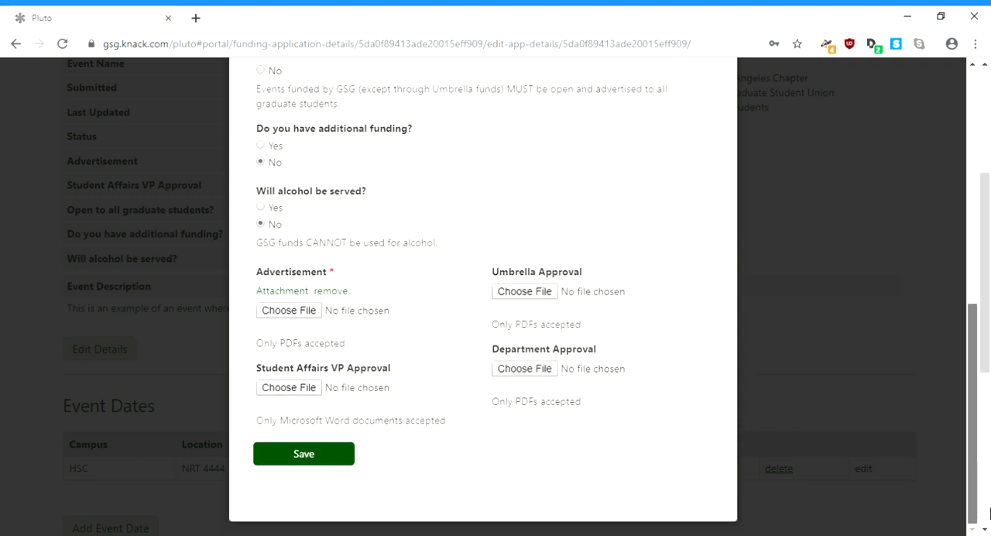
{"action": "left_click", "coordinate": [304, 454]}
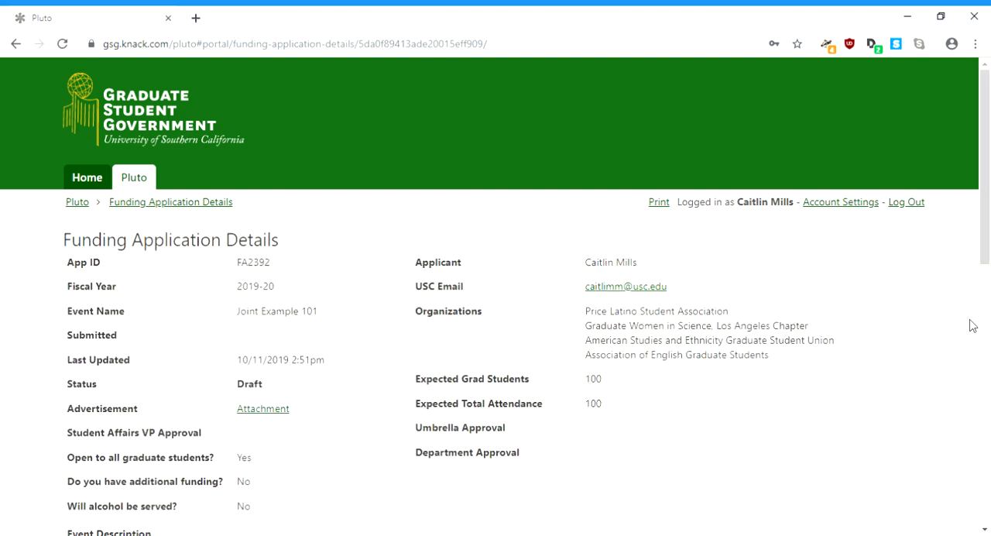
Step: Add a third expense with the start date NRT 4444 (HSC), 11/21/2019 12:00pm
{"action": "left_click_drag", "start_coordinate": [985, 255], "coordinate": [988, 505]}
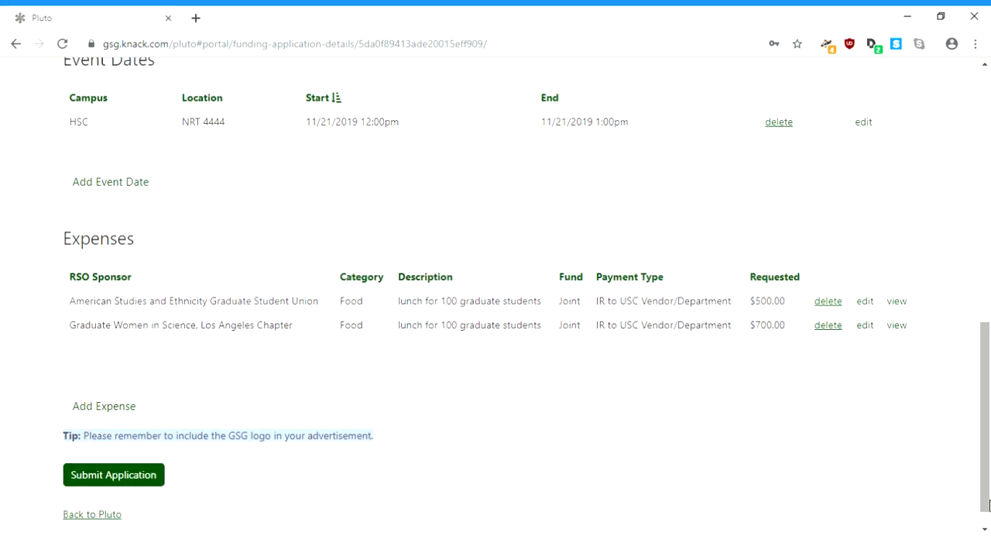
{"action": "left_click", "coordinate": [117, 405]}
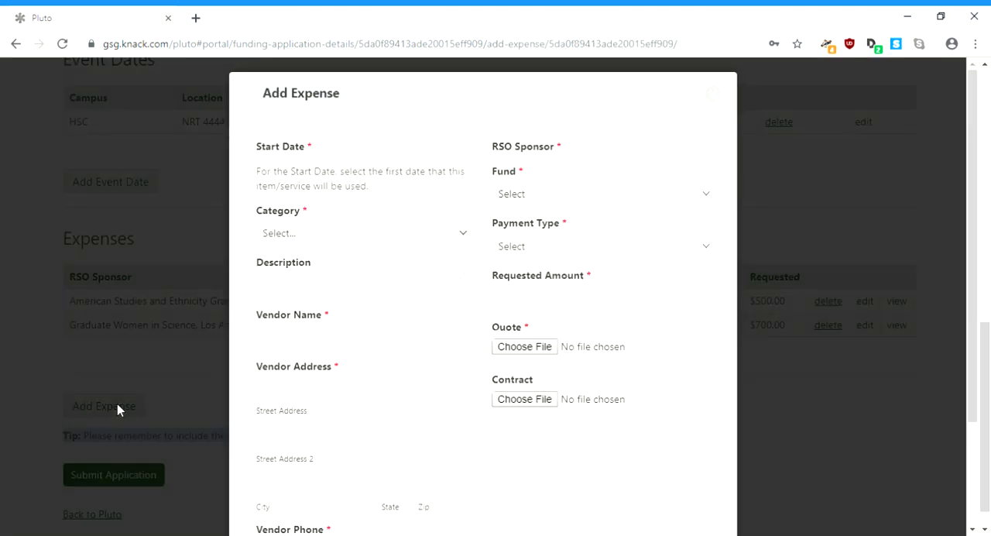
{"action": "left_click", "coordinate": [367, 168]}
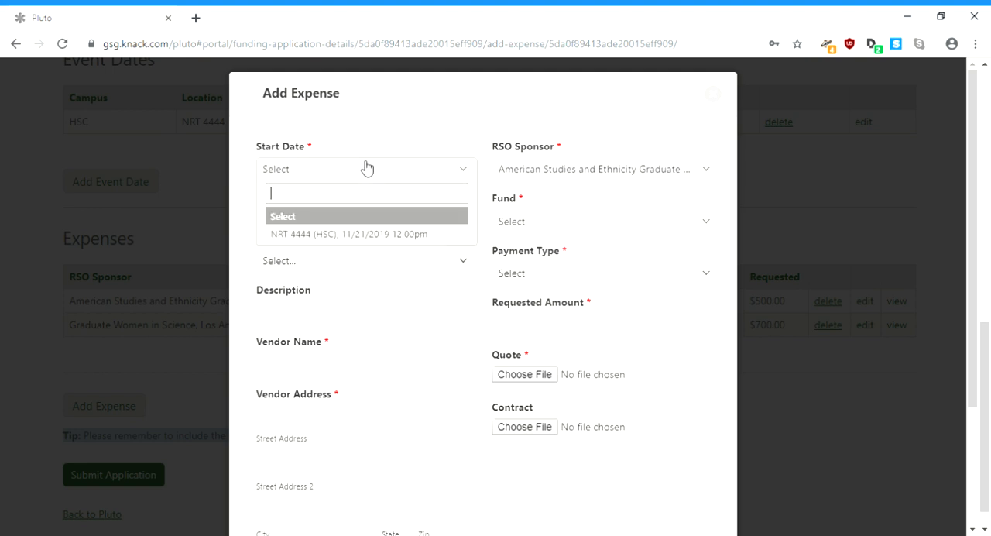
{"action": "left_click", "coordinate": [358, 235]}
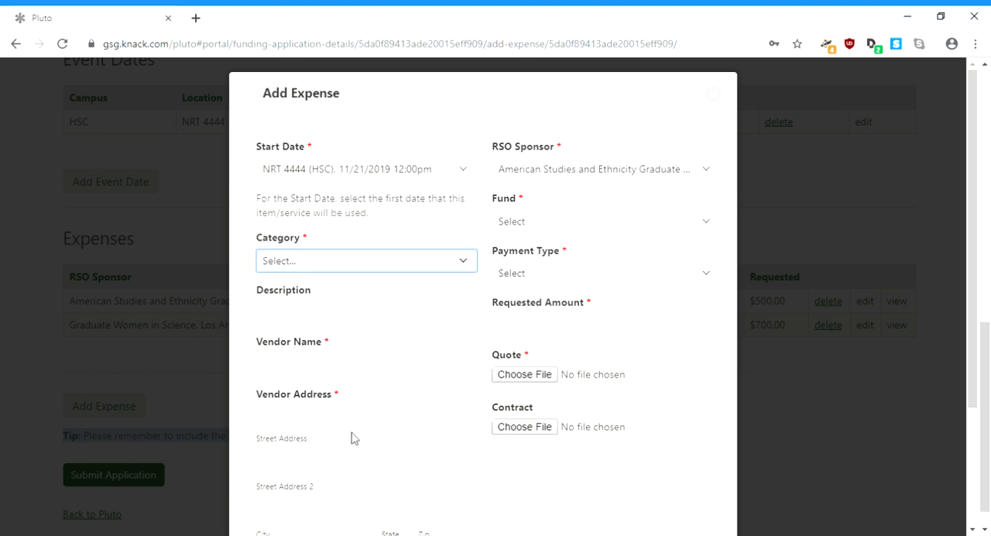
{"action": "left_click", "coordinate": [346, 473]}
{"action": "key", "text": "p"}
{"action": "left_click", "coordinate": [362, 318]}
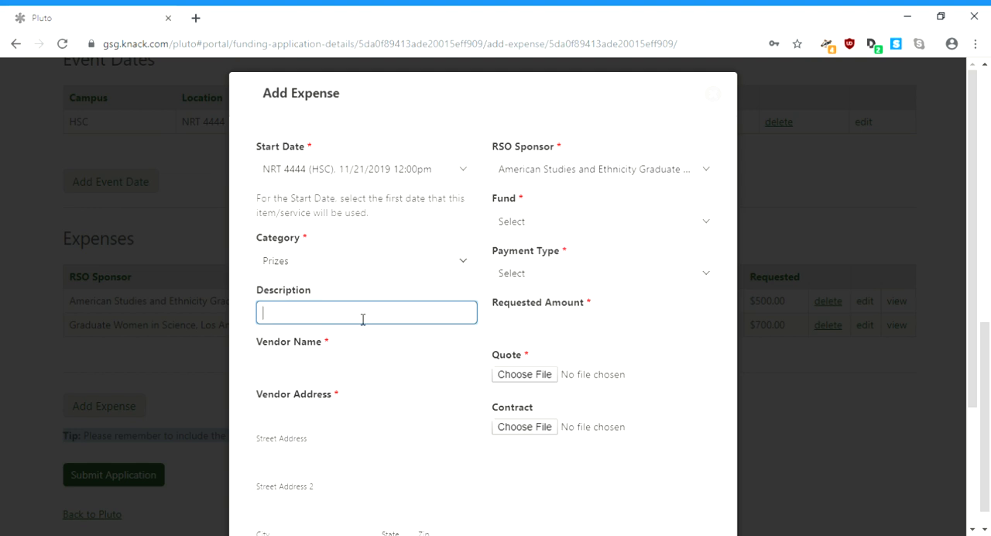
Step: Set the third expense's category to Speaker Gift and its description to "gift to our 2 speakers"
{"action": "left_click", "coordinate": [368, 268]}
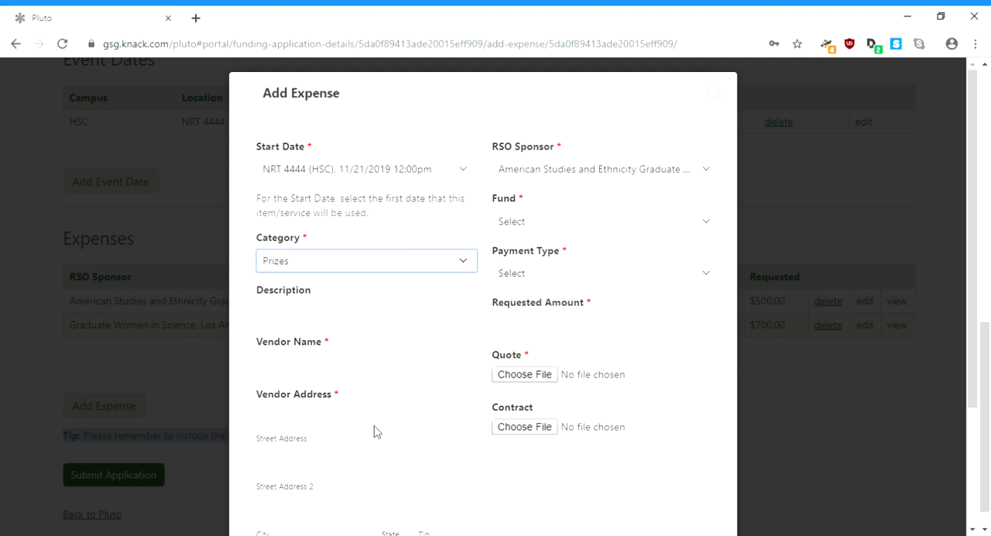
{"action": "key", "text": "s"}
{"action": "left_click", "coordinate": [373, 322]}
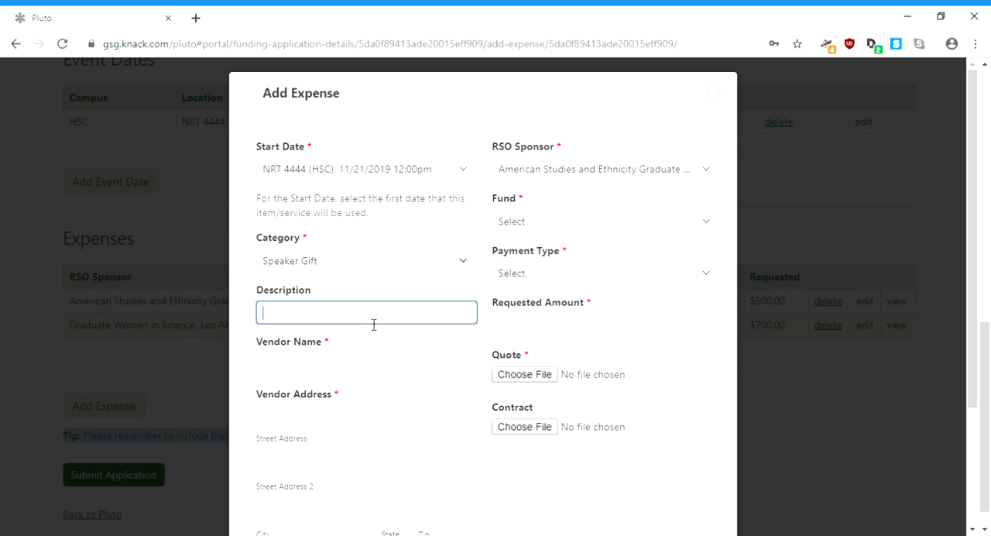
{"action": "type", "text": "to our 2 speakers"}
Step: Enter Amazon.com as the vendor name, "not applcable" as the street address and a placeholder vendor phone number
{"action": "key", "text": "Tab"}
{"action": "type", "text": "Amazon.com"}
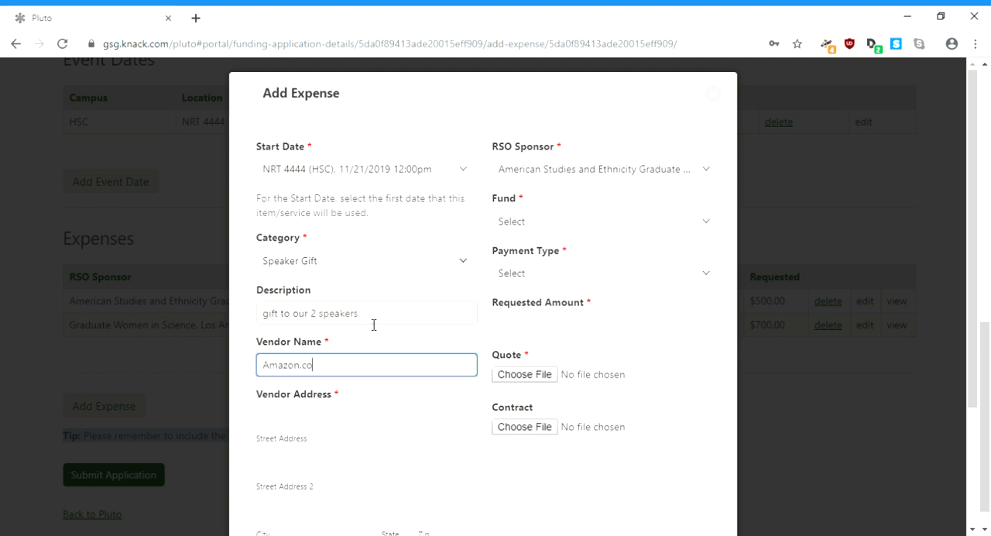
{"action": "key", "text": "Tab"}
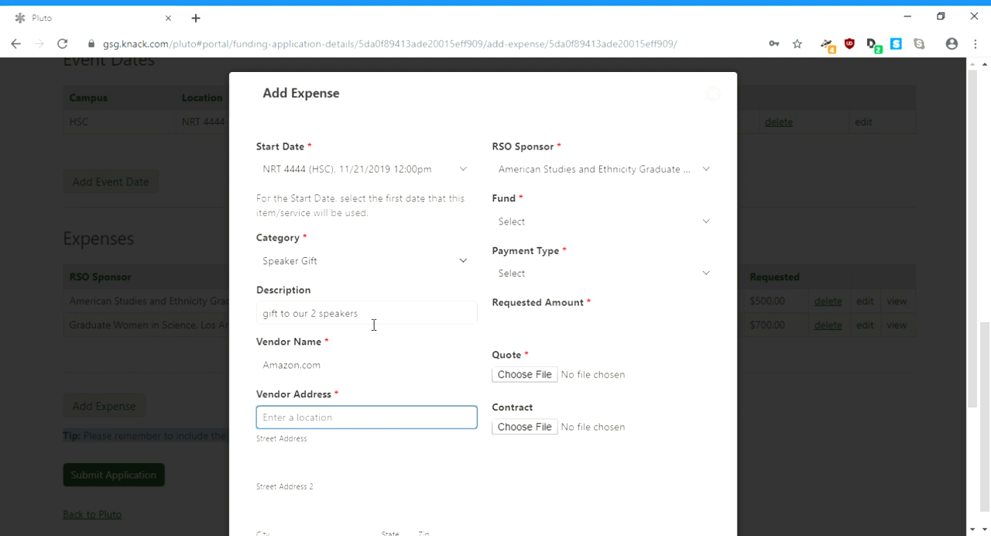
{"action": "type", "text": "not applciat"}
{"action": "type", "text": "able"}
{"action": "key", "text": "Tab"}
{"action": "key", "text": "Tab"}
{"action": "key", "text": "Tab"}
{"action": "key", "text": "Tab"}
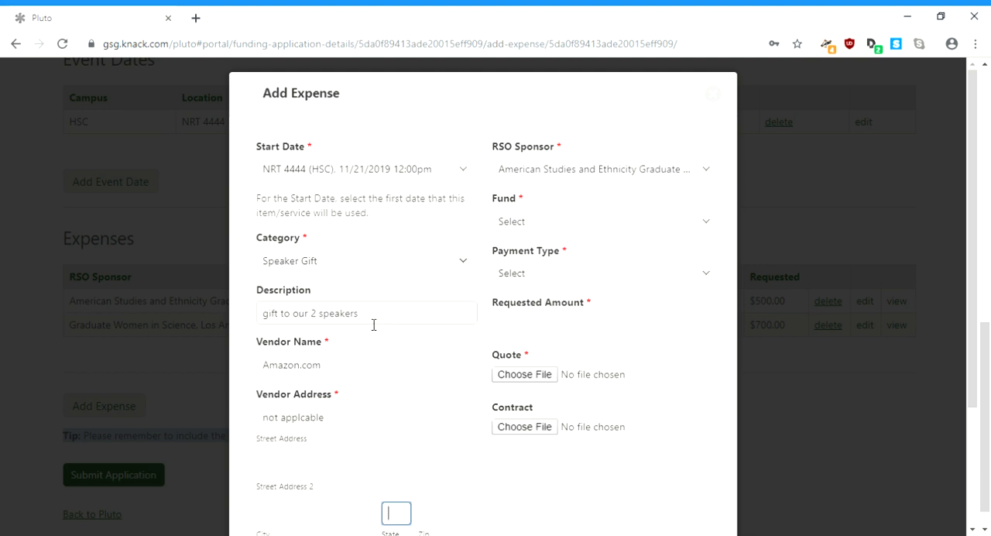
{"action": "key", "text": "Tab"}
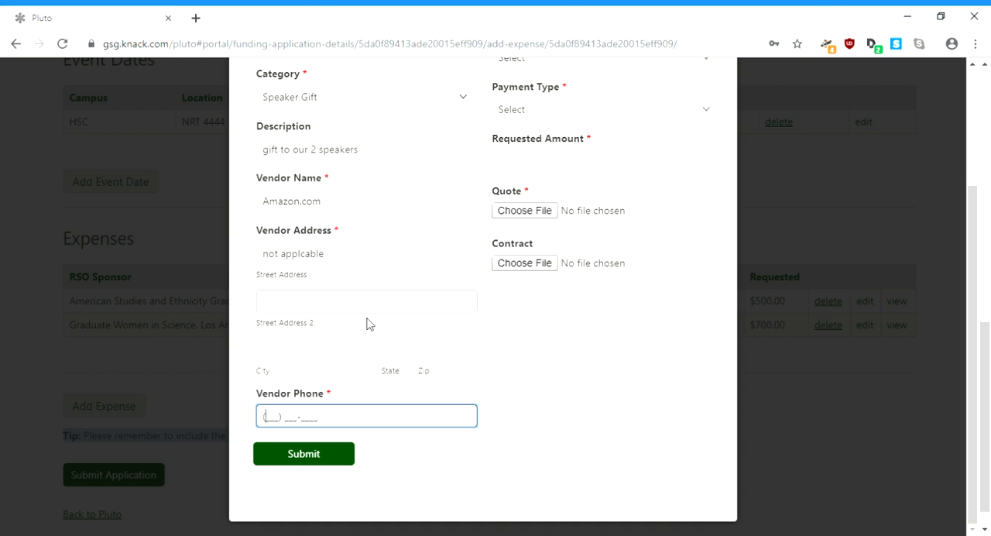
{"action": "type", "text": "0000000000"}
Step: Set the speaker gift expense's RSO sponsor to Association of English Graduate Students and its fund to Joint
{"action": "scroll", "coordinate": [370, 323], "scroll_direction": "up", "scroll_amount": 2}
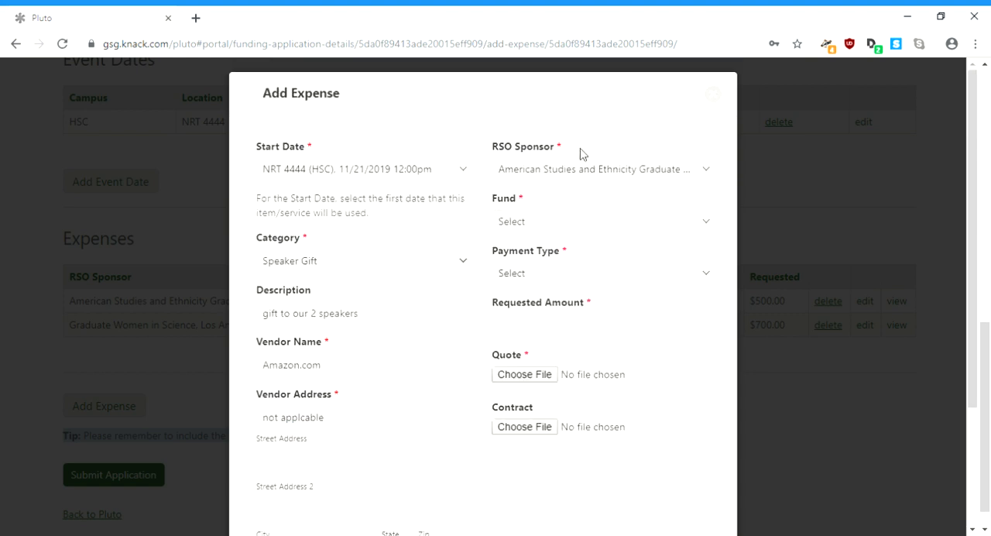
{"action": "left_click", "coordinate": [581, 170]}
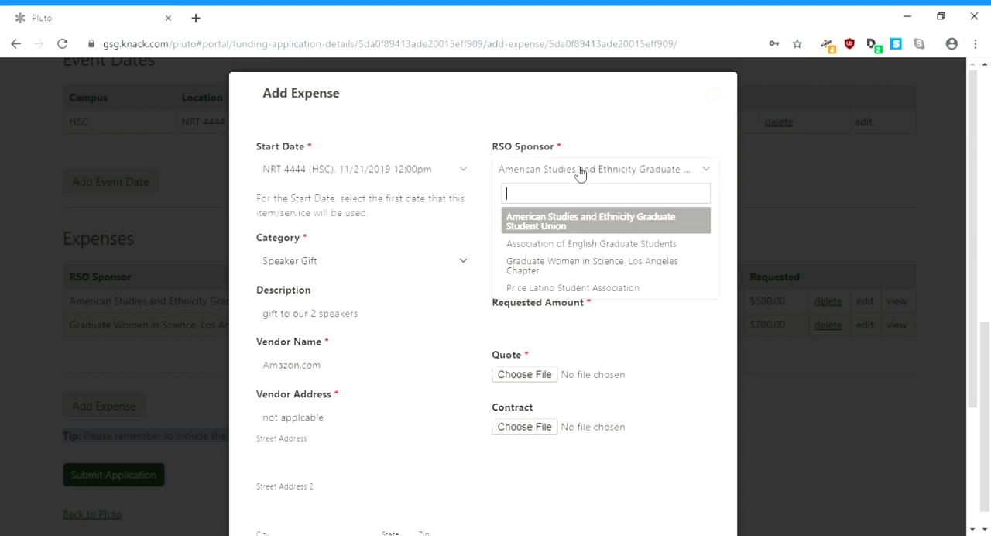
{"action": "left_click", "coordinate": [585, 244]}
{"action": "left_click", "coordinate": [583, 233]}
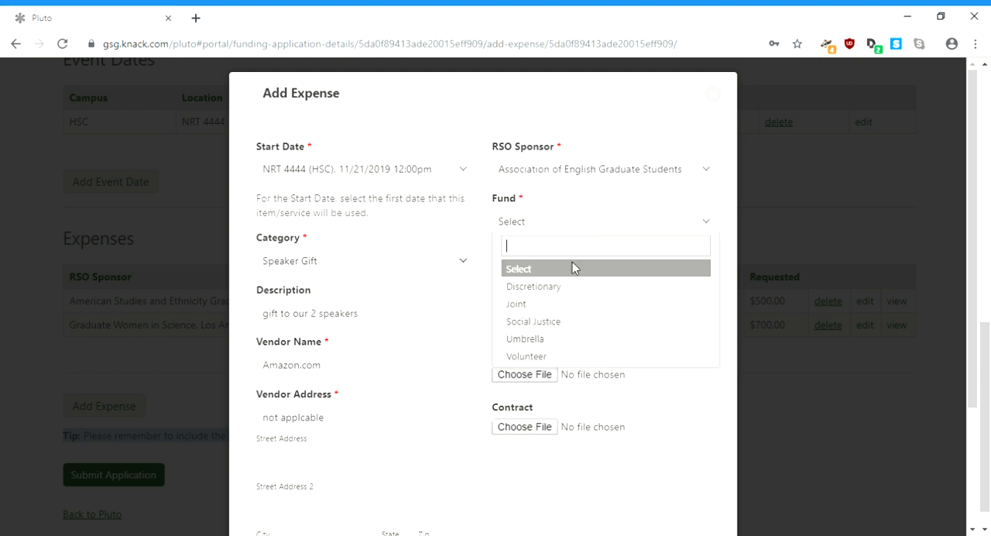
{"action": "left_click", "coordinate": [572, 303]}
Step: Set the payment type to P-Card to Smart & Final/Amazon and the requested amount to 100.00
{"action": "left_click", "coordinate": [574, 277]}
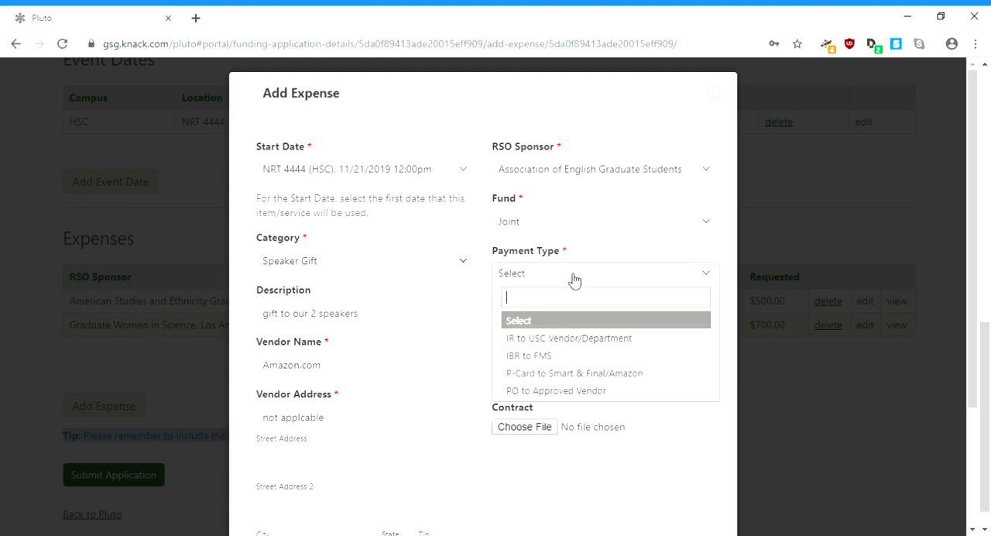
{"action": "left_click", "coordinate": [581, 372]}
{"action": "left_click", "coordinate": [576, 325]}
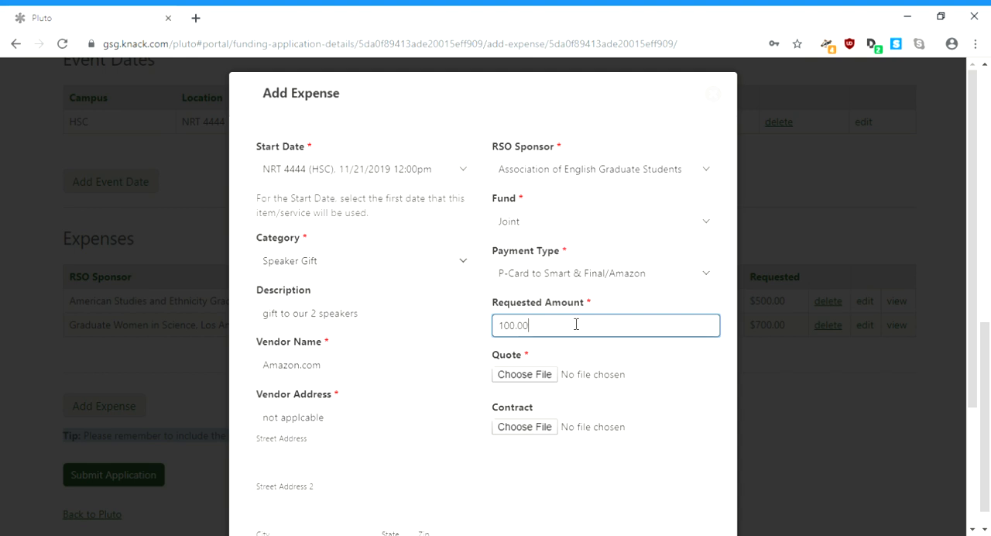
Step: Attach CVpt1IR513.pdf as the quote for the speaker gift and submit the expense
{"action": "left_click", "coordinate": [547, 379]}
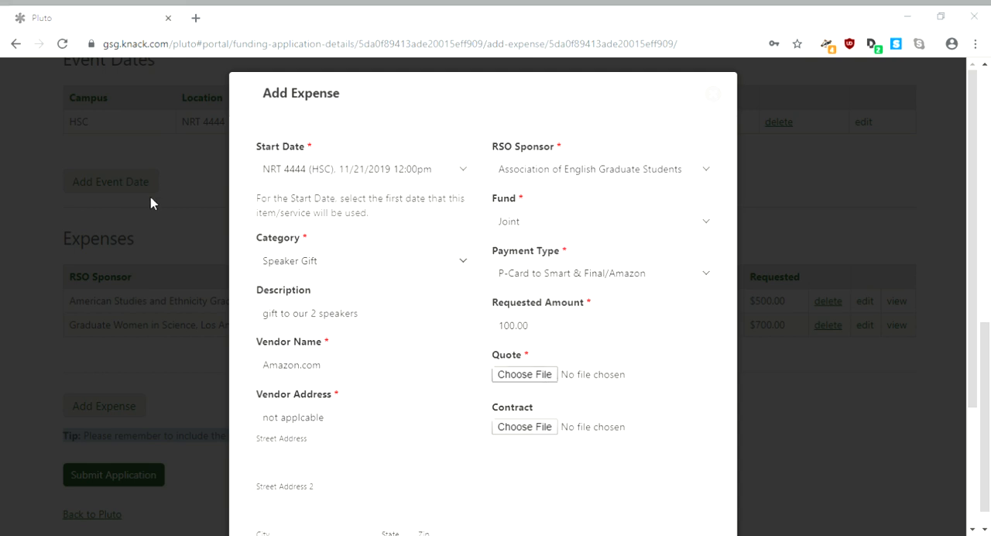
{"action": "double_click", "coordinate": [161, 246]}
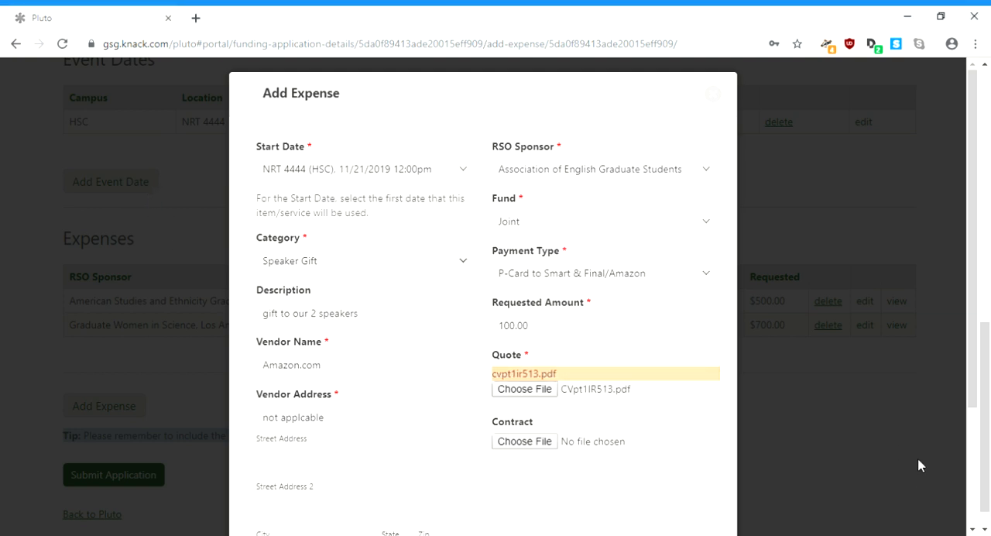
{"action": "scroll", "coordinate": [973, 459], "scroll_direction": "down", "scroll_amount": 3}
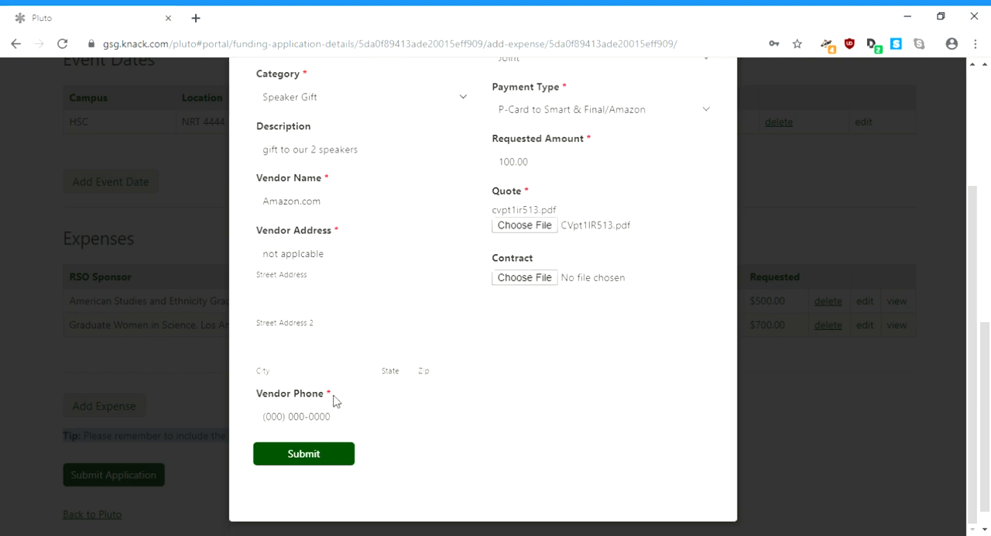
{"action": "left_click", "coordinate": [306, 455]}
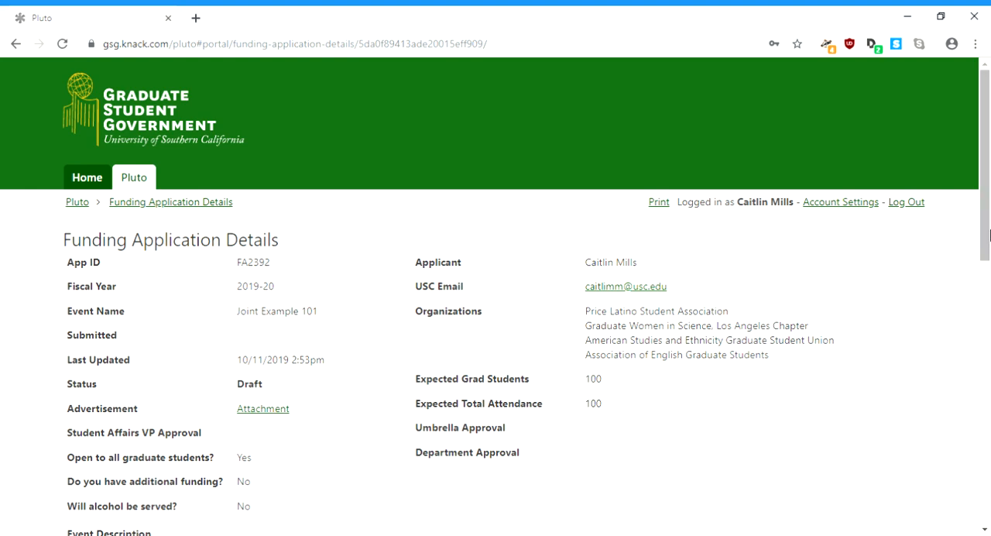
Step: Add a fourth expense sponsored by Price Latino Student Association with the start date NRT 4444 (HSC), 11/21/2019 12:00pm
{"action": "scroll", "coordinate": [986, 310], "scroll_direction": "down", "scroll_amount": 3}
{"action": "scroll", "coordinate": [308, 469], "scroll_direction": "down", "scroll_amount": 5}
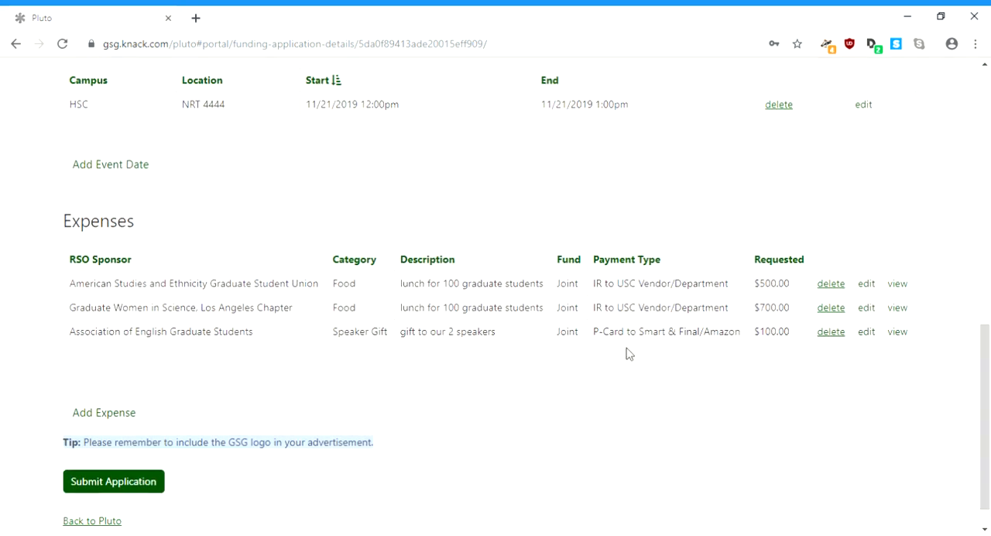
{"action": "left_click", "coordinate": [108, 411]}
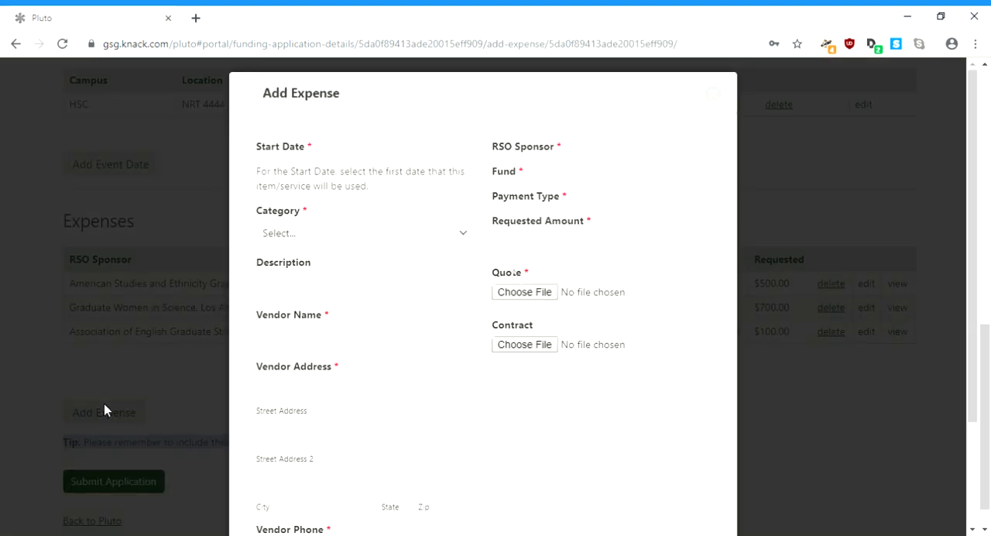
{"action": "left_click", "coordinate": [561, 171]}
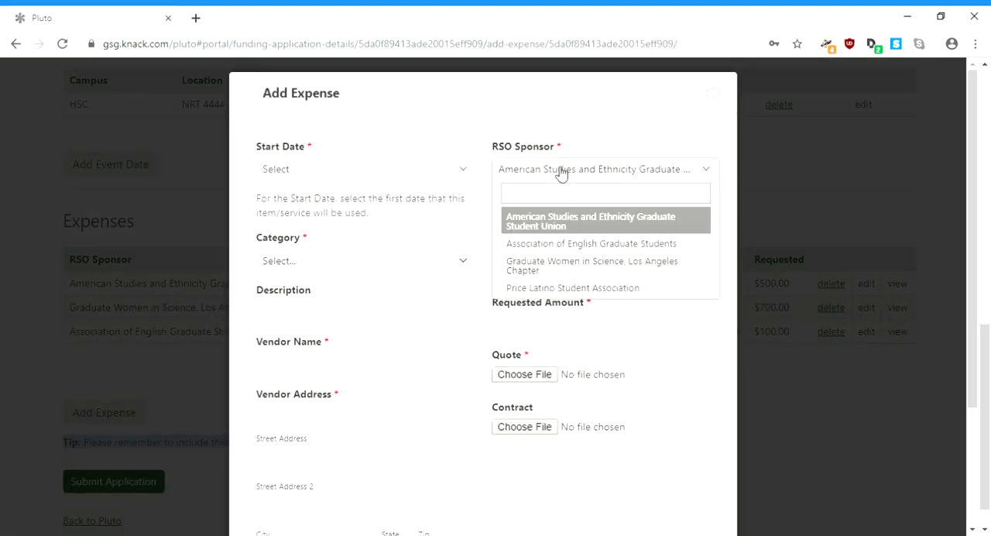
{"action": "left_click", "coordinate": [581, 287]}
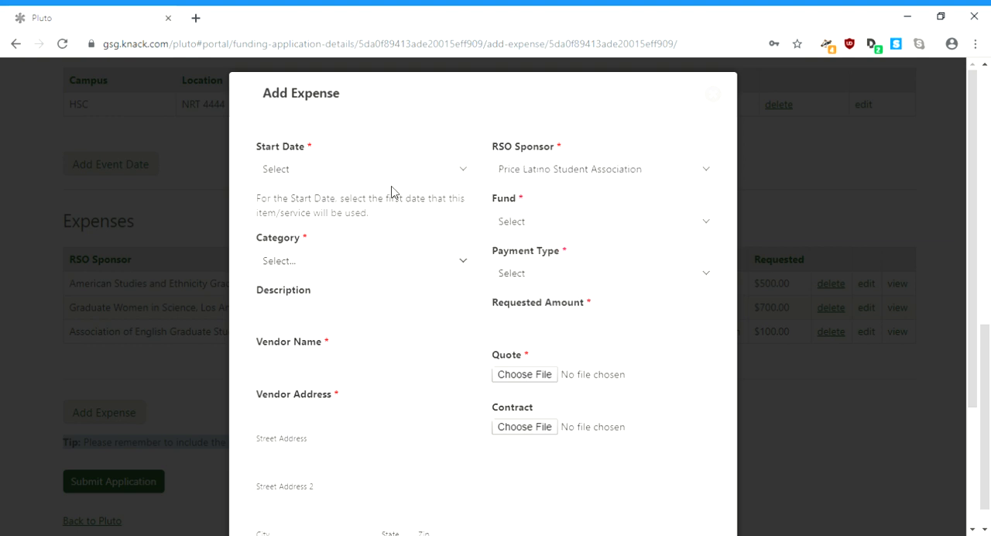
{"action": "left_click", "coordinate": [394, 173]}
{"action": "left_click", "coordinate": [398, 240]}
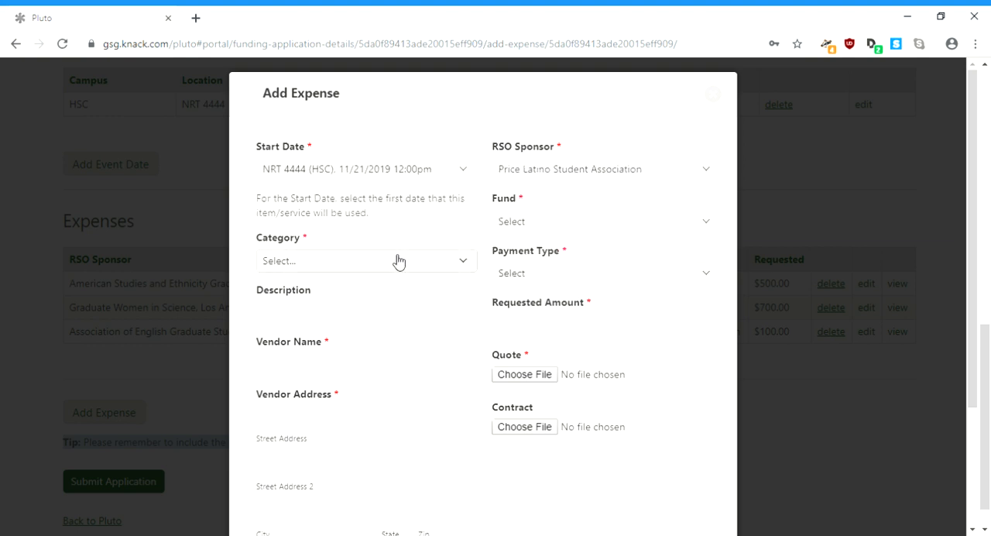
Step: Set the fourth expense's category to Transportation and its description to "parking for our 2 speakers"
{"action": "left_click", "coordinate": [398, 260]}
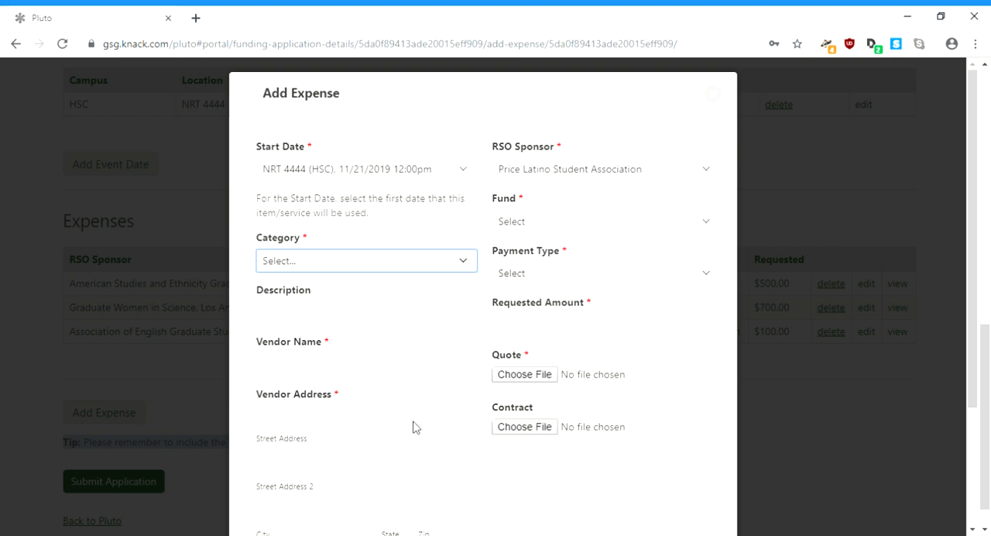
{"action": "left_click", "coordinate": [414, 464]}
{"action": "left_click", "coordinate": [385, 318]}
{"action": "type", "text": "parkin"}
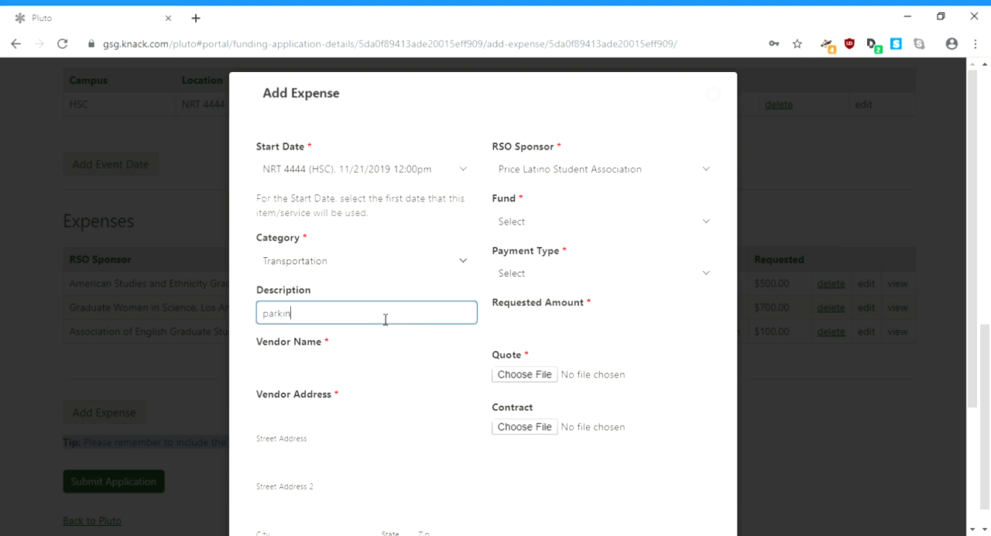
{"action": "type", "text": "g for our 2 speakers"}
{"action": "key", "text": "Tab"}
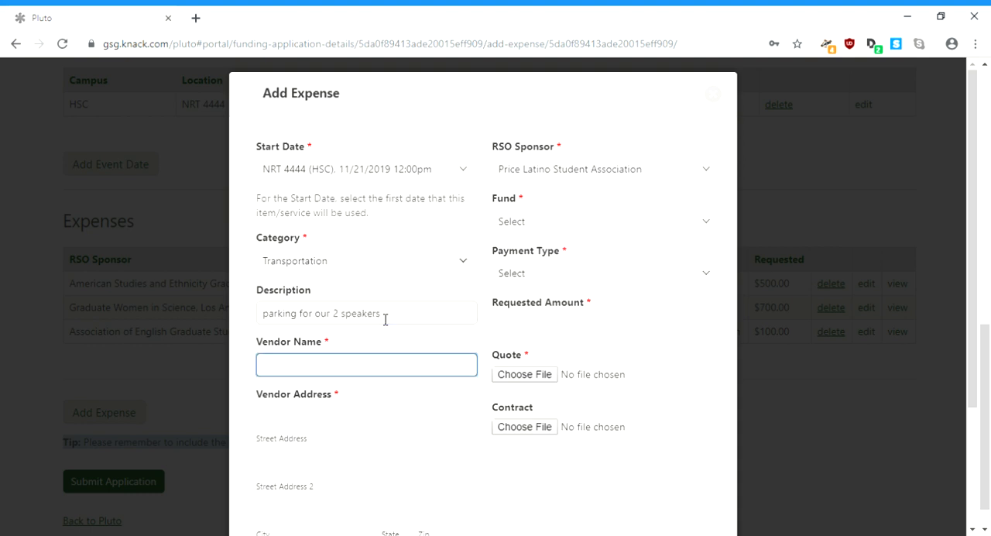
Step: Set the fourth expense's vendor name to "USC Transportation"
{"action": "type", "text": "USC Transportation"}
{"action": "key", "text": "Tab"}
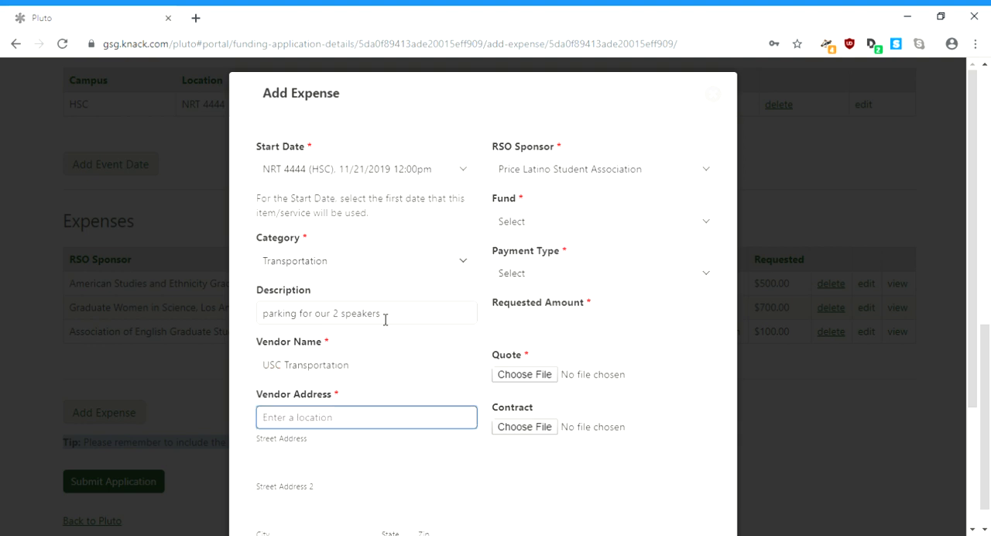
Step: Fill in the vendor's address from the suggested USC location in Los Angeles and enter the vendor's phone number
{"action": "type", "text": "620"}
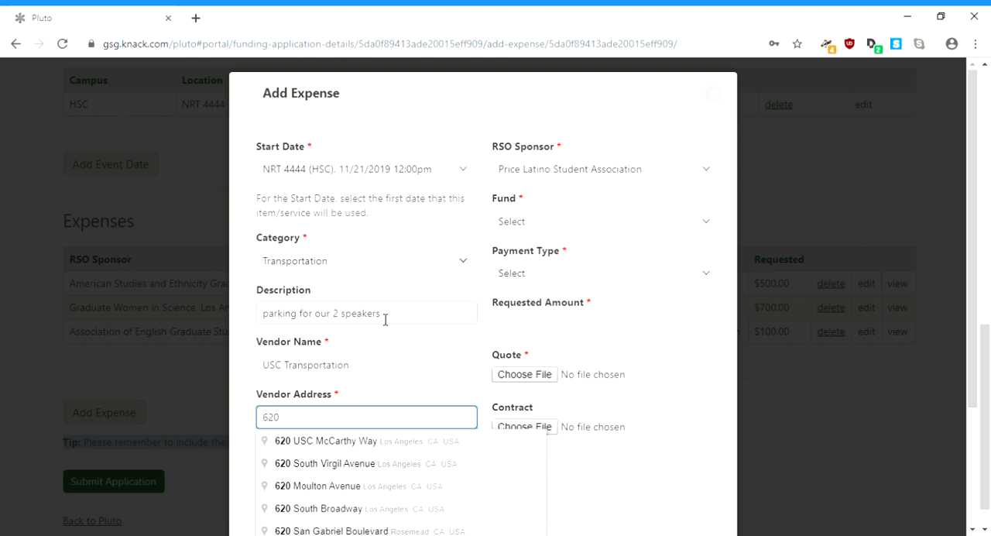
{"action": "type", "text": " US"}
{"action": "key", "text": "BackSpace"}
{"action": "key", "text": "BackSpace"}
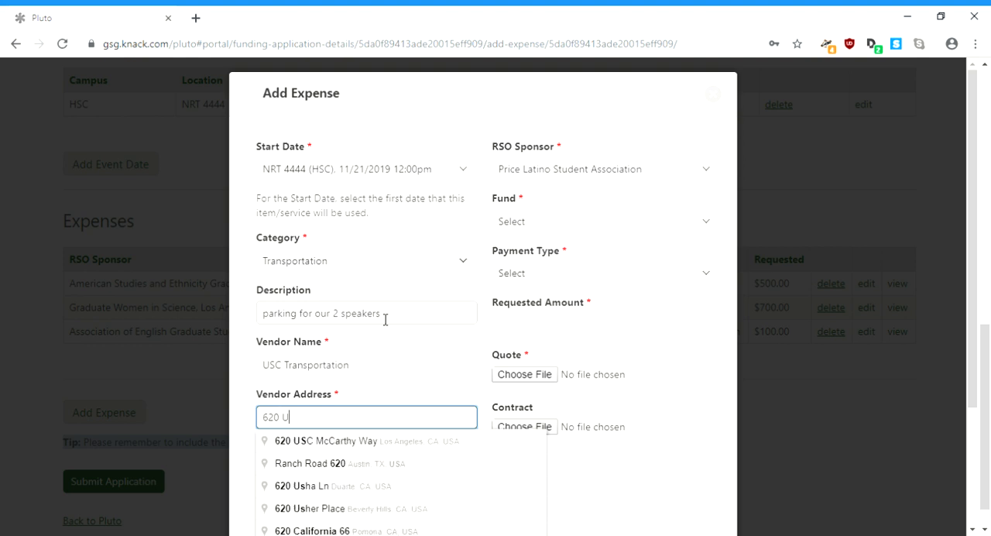
{"action": "key", "text": "Down"}
{"action": "key", "text": "Return"}
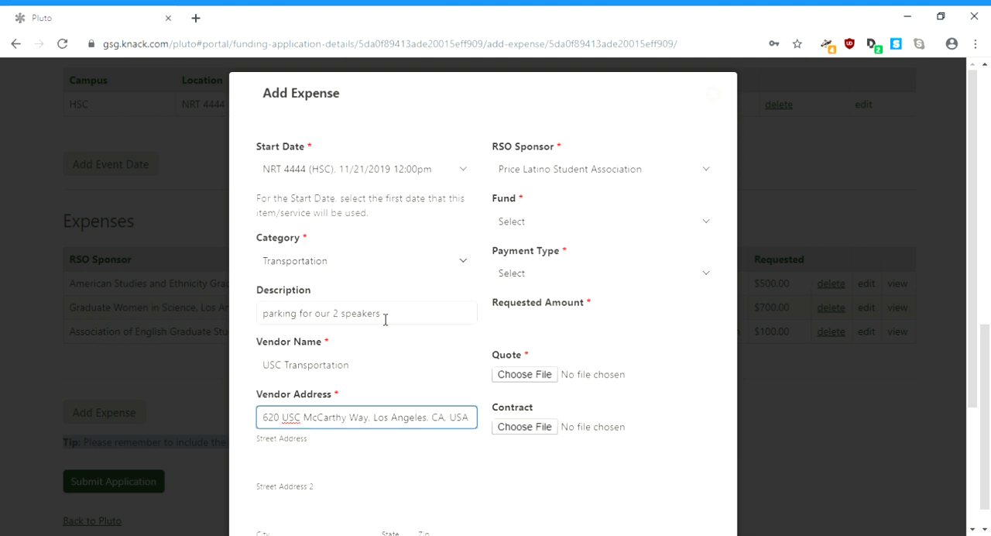
{"action": "key", "text": "Tab"}
{"action": "key", "text": "Tab"}
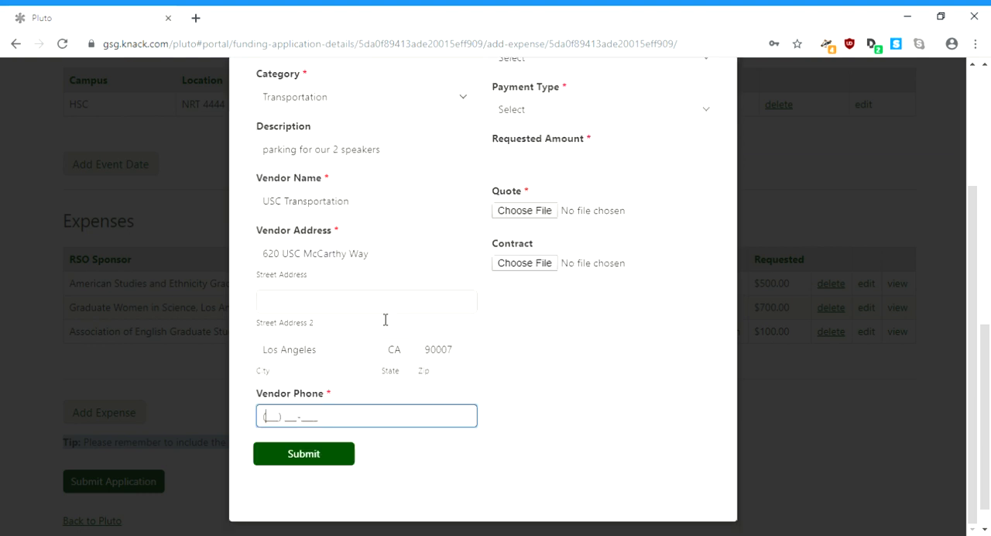
{"action": "key", "text": "Tab"}
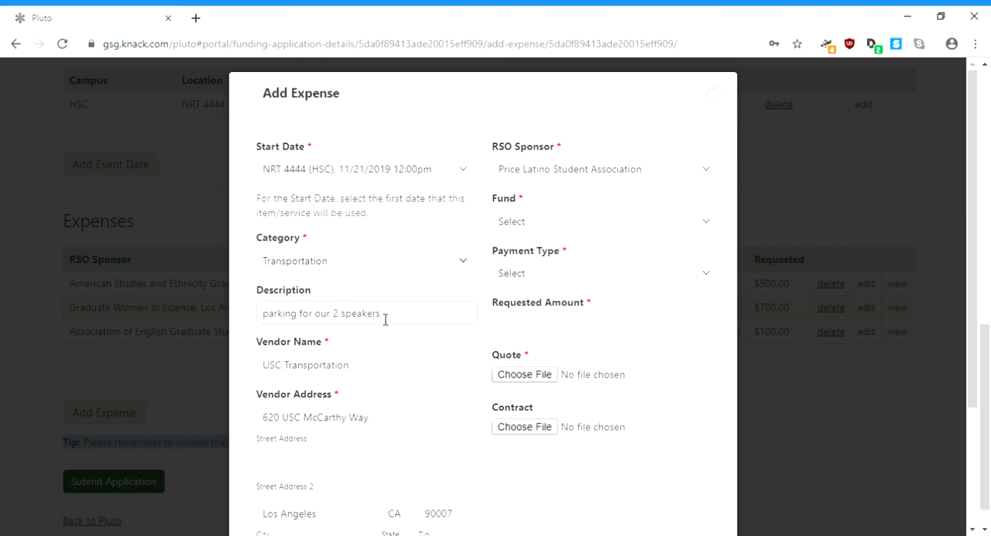
Step: Set the parking expense's fund to Joint, payment type to IR to USC Vendor/Department and requested amount to 28.00
{"action": "left_click", "coordinate": [547, 226]}
{"action": "left_click", "coordinate": [558, 305]}
{"action": "left_click", "coordinate": [572, 282]}
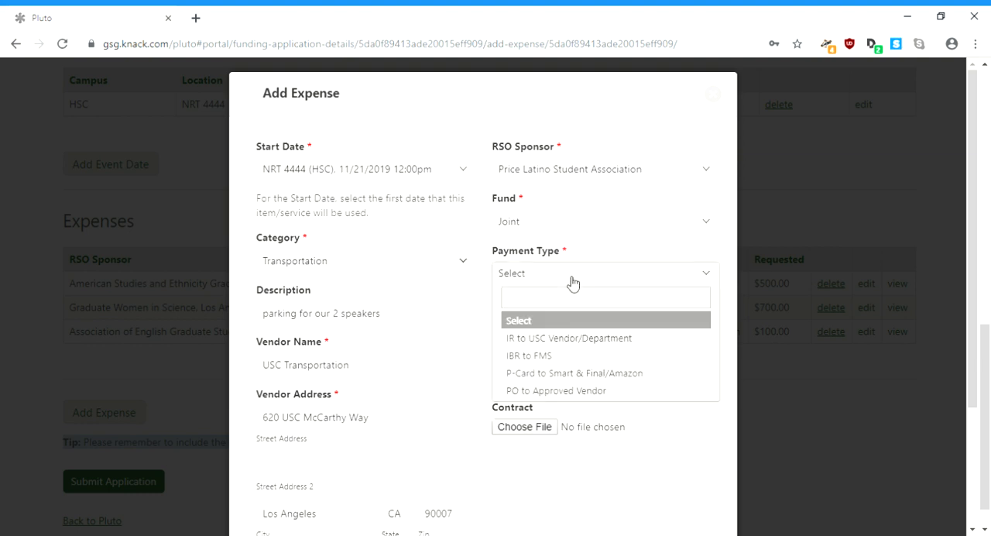
{"action": "left_click", "coordinate": [577, 338]}
{"action": "left_click", "coordinate": [579, 325]}
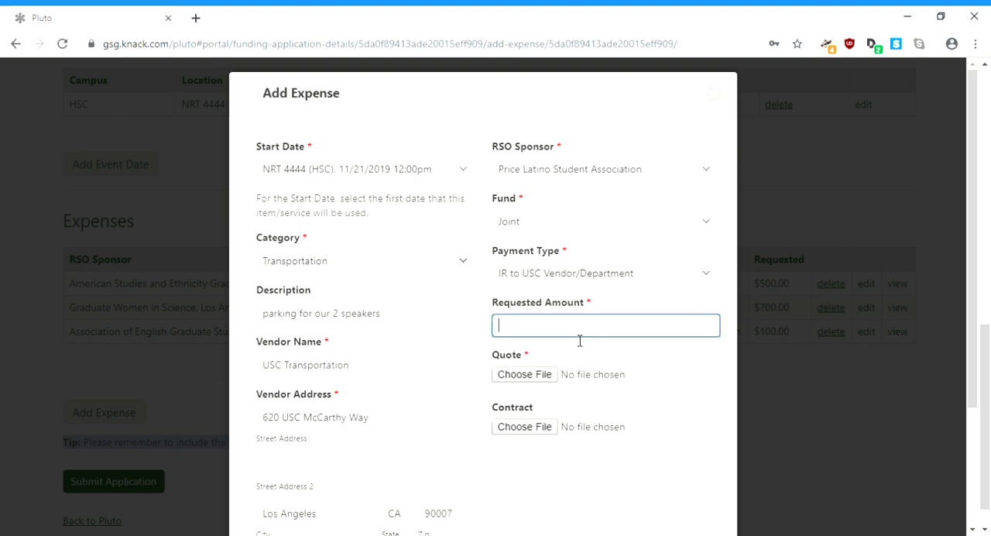
{"action": "type", "text": "28.00"}
Step: Attach 513ExpenseRequest.pdf as the quote for the parking expense and submit the expense
{"action": "left_click", "coordinate": [547, 376]}
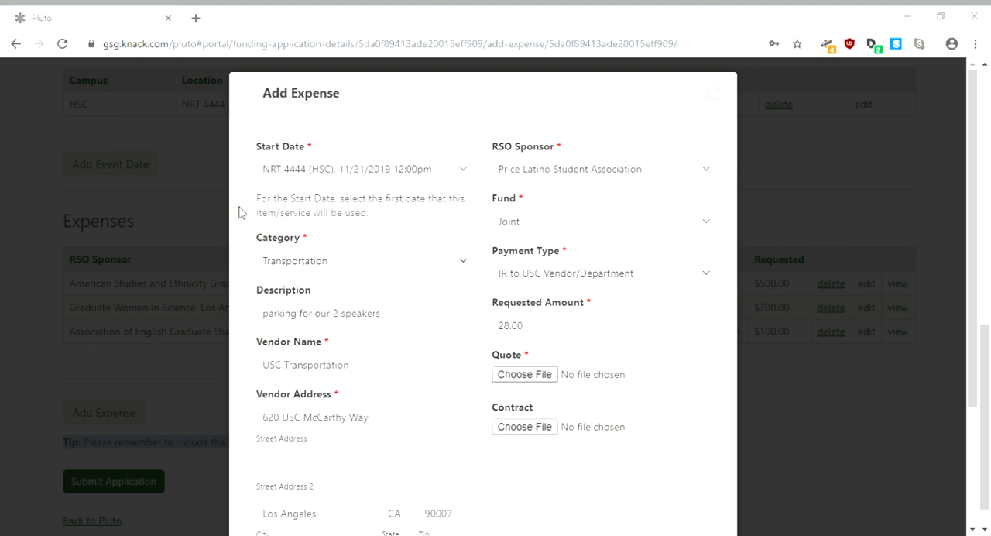
{"action": "double_click", "coordinate": [225, 138]}
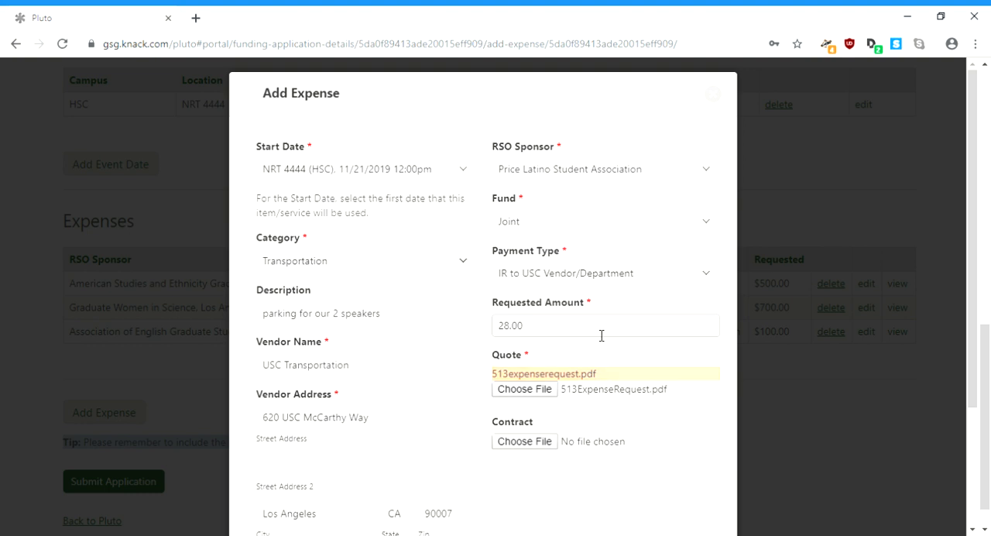
{"action": "scroll", "coordinate": [973, 454], "scroll_direction": "down", "scroll_amount": 2}
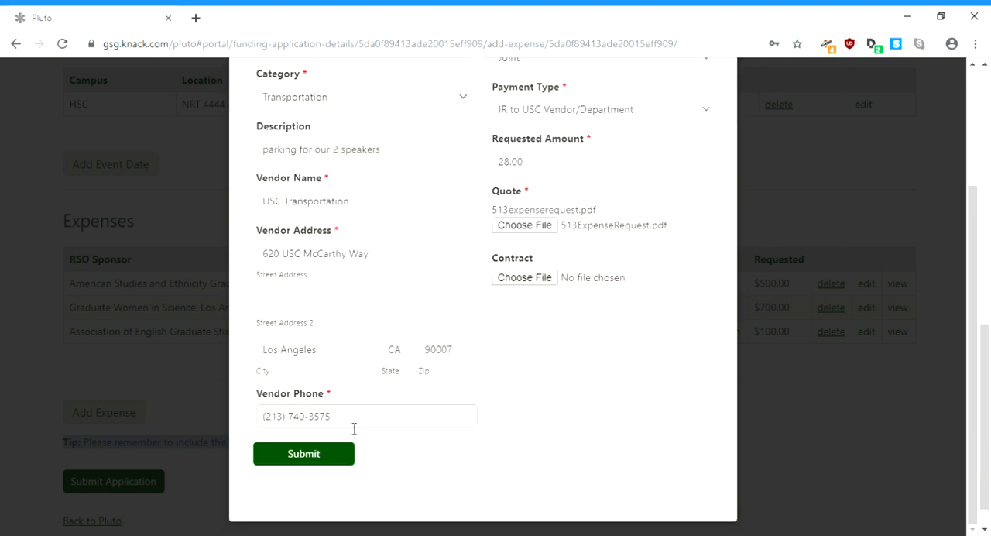
{"action": "left_click", "coordinate": [333, 456]}
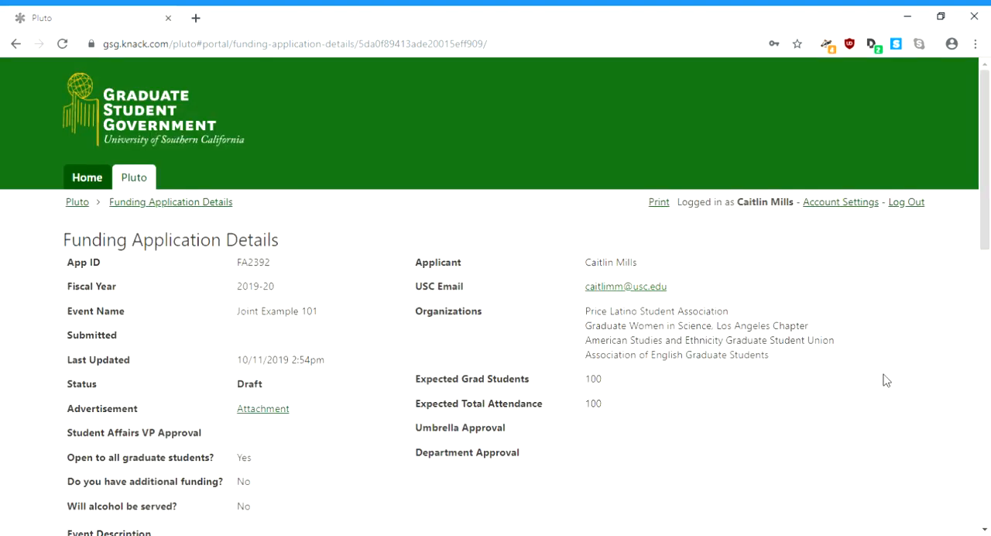
Step: Edit the application details, starting a new description paragraph: "You can do this with other funding sources too, but if they are coming from Social Justice"
{"action": "left_click_drag", "start_coordinate": [988, 192], "coordinate": [973, 280]}
{"action": "left_click", "coordinate": [80, 394]}
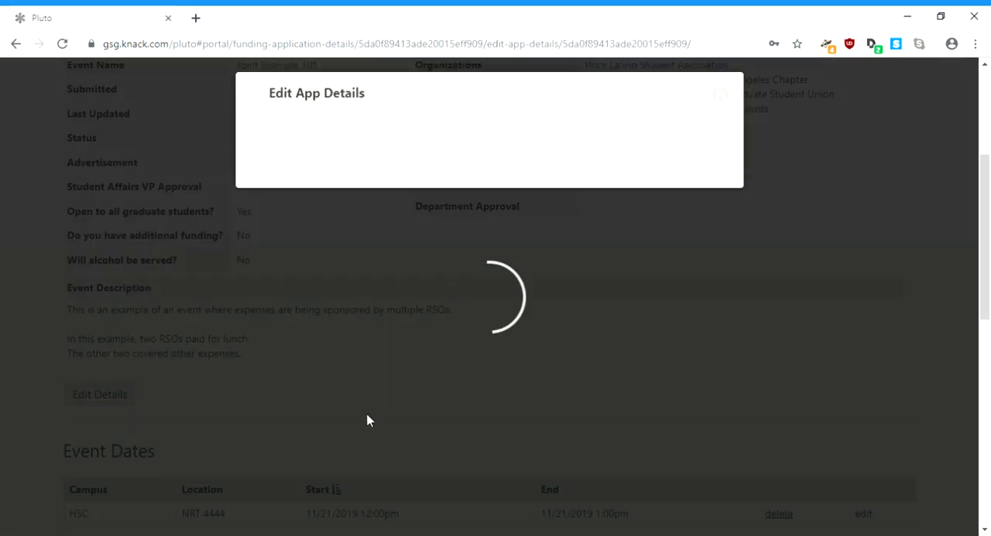
{"action": "left_click", "coordinate": [460, 403]}
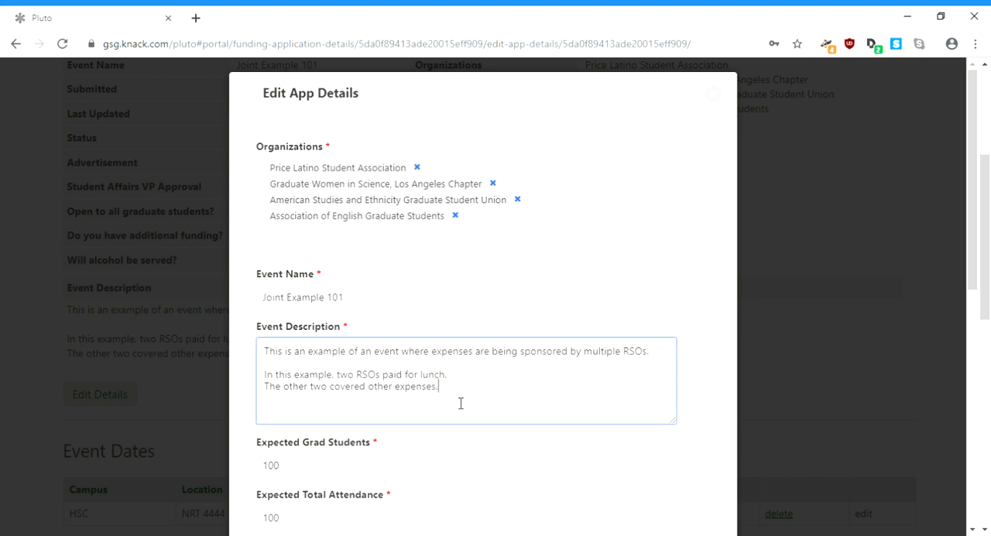
{"action": "key", "text": "Return"}
{"action": "key", "text": "Return"}
{"action": "type", "text": "You can do this with other e"}
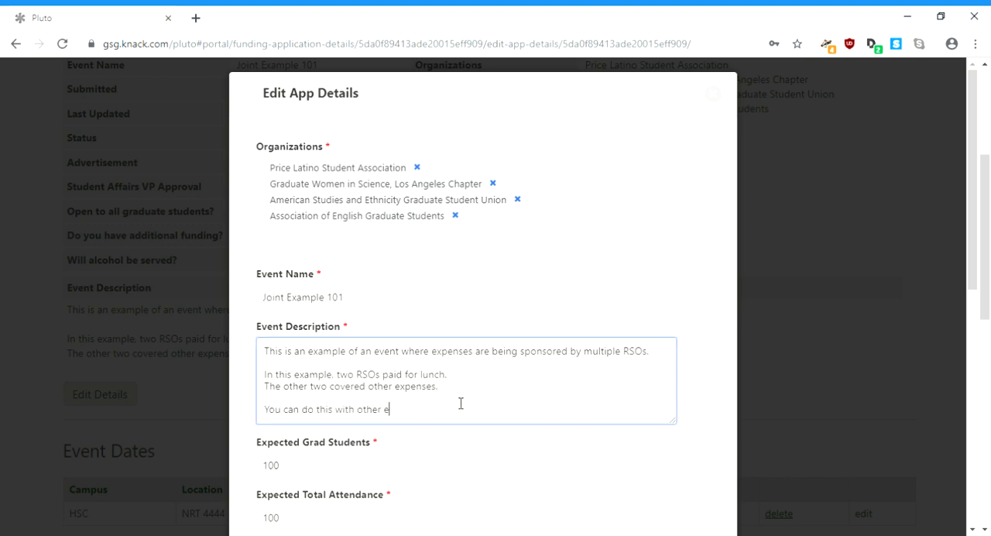
{"action": "type", "text": "vent"}
{"action": "key", "text": "BackSpace"}
{"action": "key", "text": "BackSpace"}
{"action": "key", "text": "BackSpace"}
{"action": "key", "text": "BackSpace"}
{"action": "type", "text": "funding sources too, but if they are coming from S"}
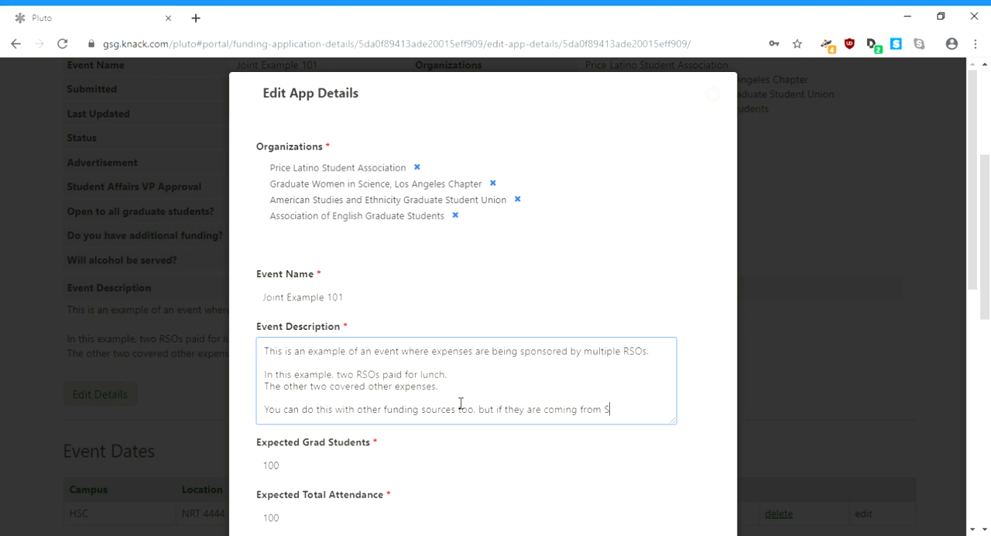
{"action": "type", "text": "ocial Justice o"}
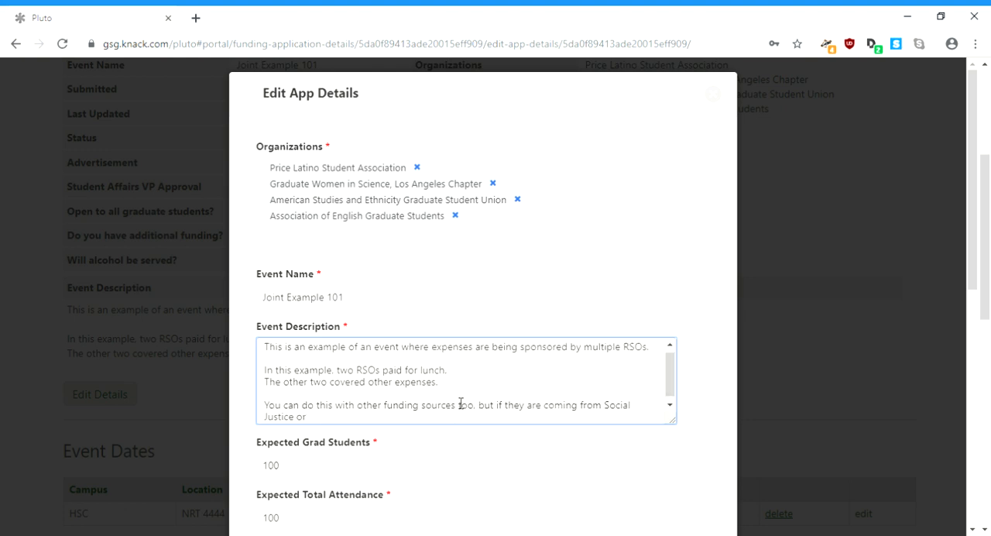
Step: Continue the paragraph: "funds you need to specifically justify why your event is appropriate for use of Social Justice funds in the application description (here)."
{"action": "key", "text": "BackSpace"}
{"action": "type", "text": "funds you need to specifica"}
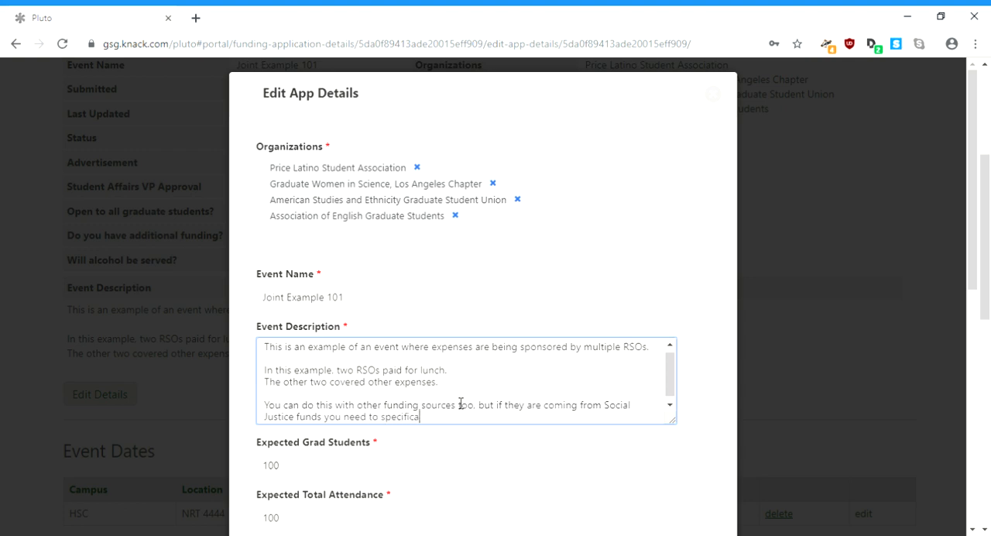
{"action": "type", "text": "lly ustjustify why your event is appro"}
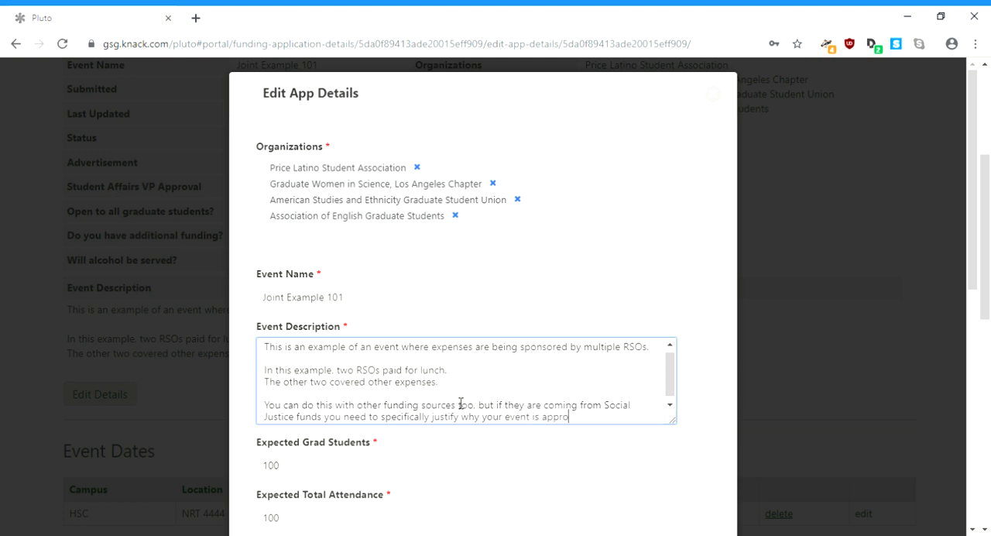
{"action": "type", "text": "priate for use of Social J"}
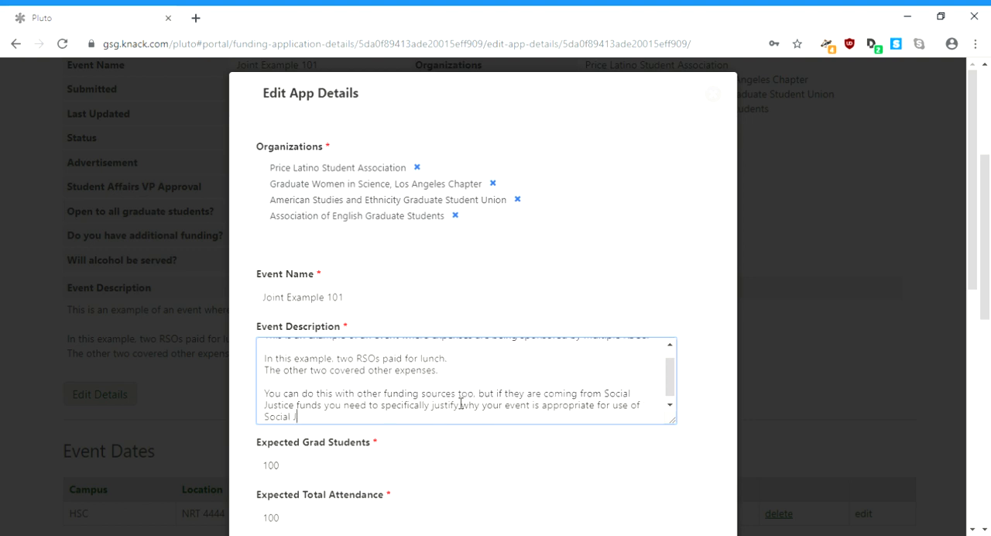
{"action": "type", "text": "ustive funds in theapplication description"}
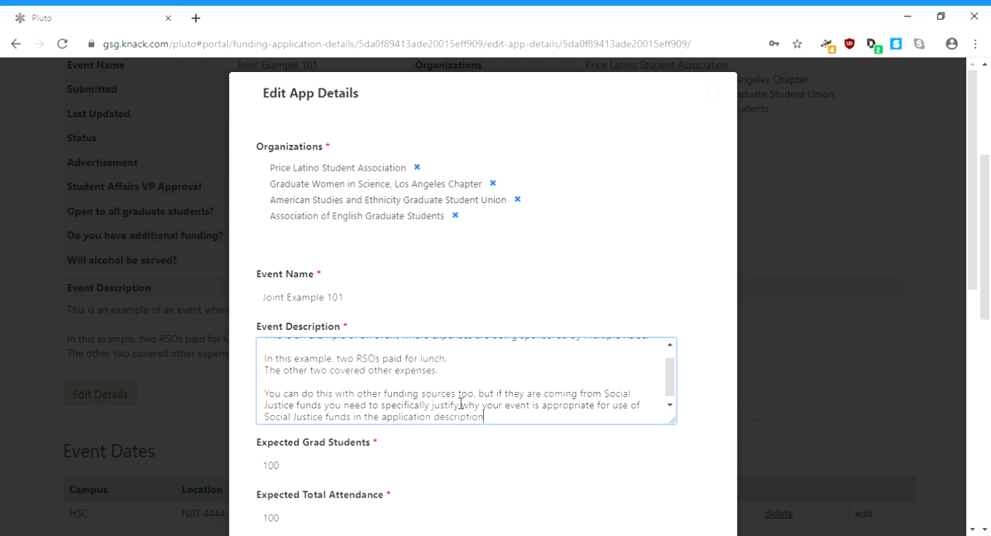
{"action": "type", "text": " (here)"}
Step: Add another description paragraph: "Perhaps one of the RSOs would like to sponsor another expense from a different (and justified) funding source."
{"action": "key", "text": "Return"}
{"action": "key", "text": "Return"}
{"action": "type", "text": "Perhaps "}
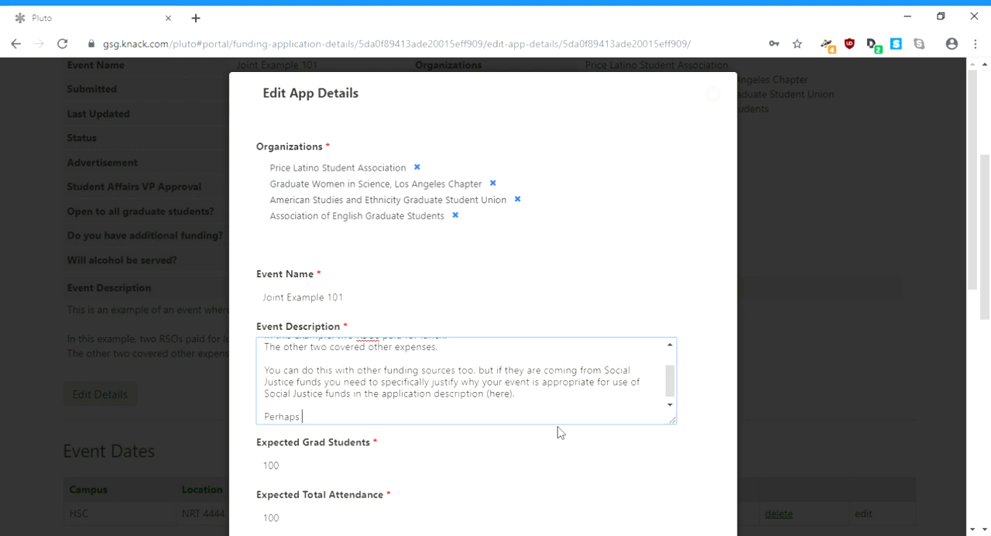
{"action": "type", "text": "one of the s"}
{"action": "type", "text": "SOs would like to "}
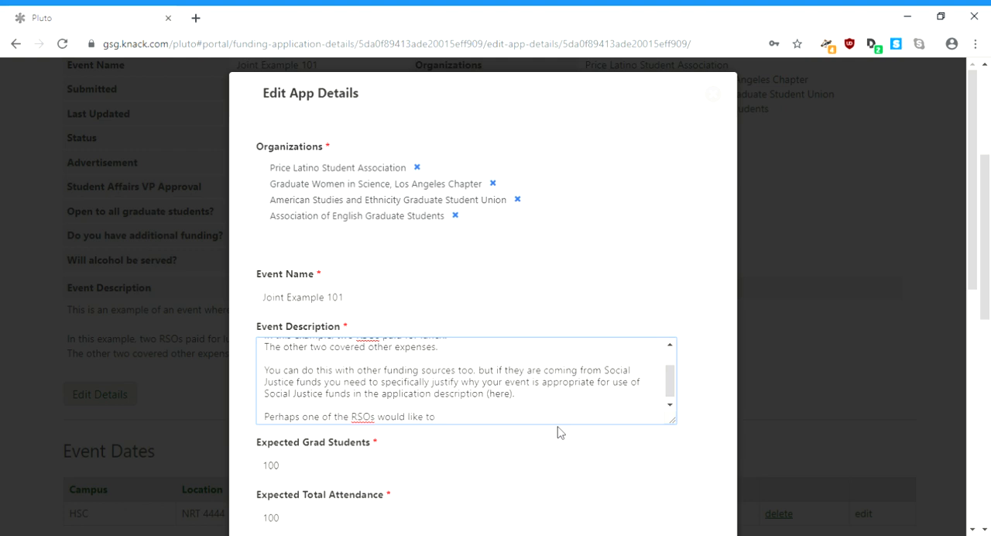
{"action": "type", "text": "use"}
{"action": "key", "text": "BackSpace"}
{"action": "key", "text": "BackSpace"}
{"action": "key", "text": "BackSpace"}
{"action": "type", "text": "sponsor another expense from a differen"}
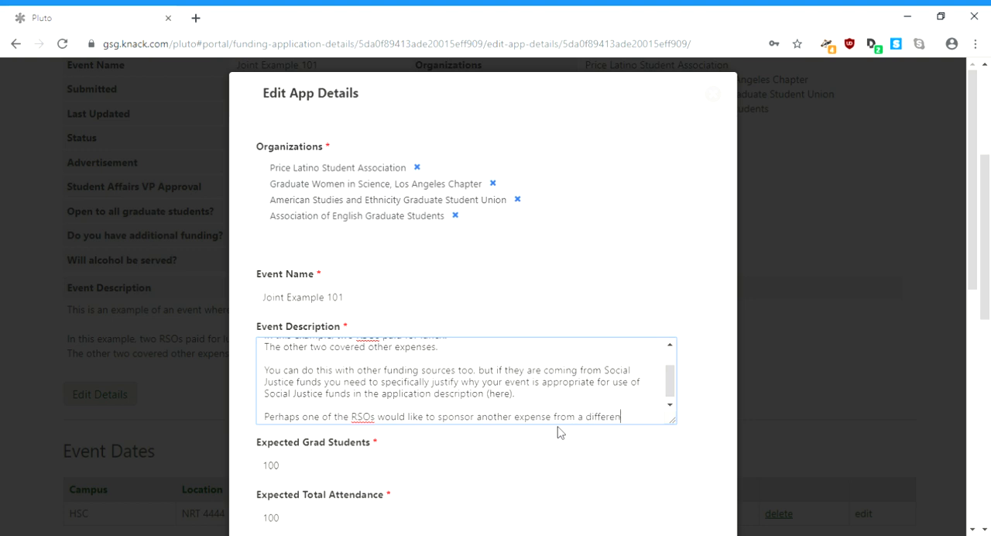
{"action": "type", "text": "t (and jus"}
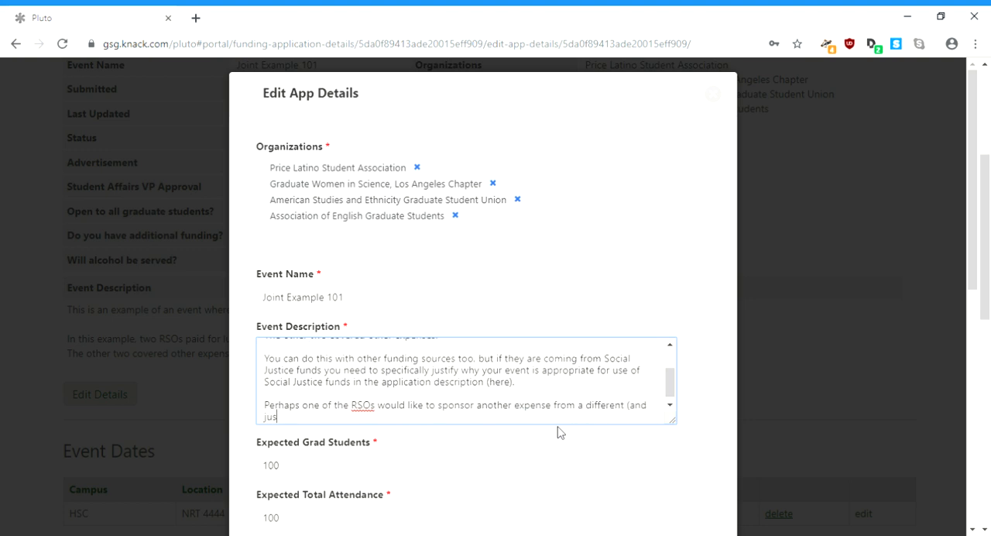
{"action": "type", "text": "tified) funding source. They may "}
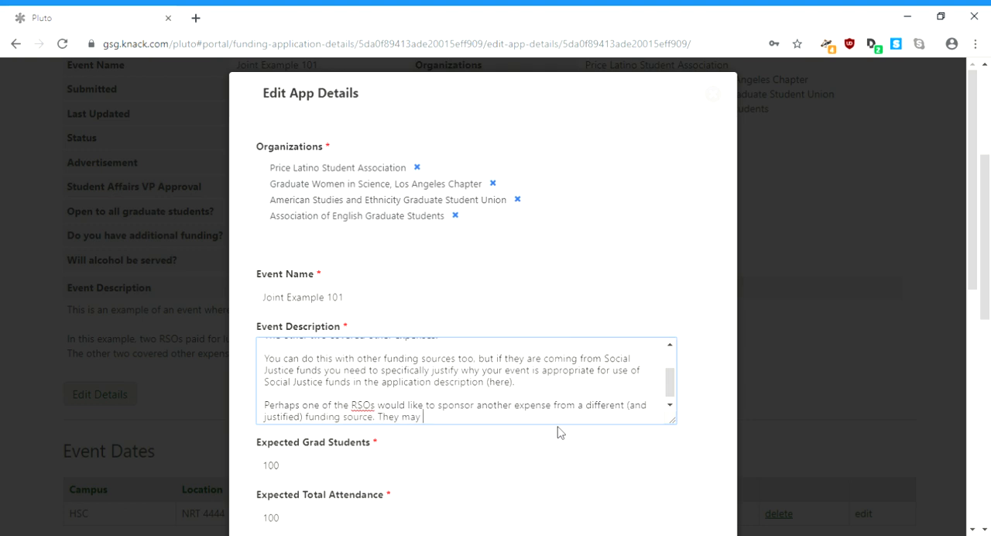
{"action": "type", "text": "add another epxpense and s"}
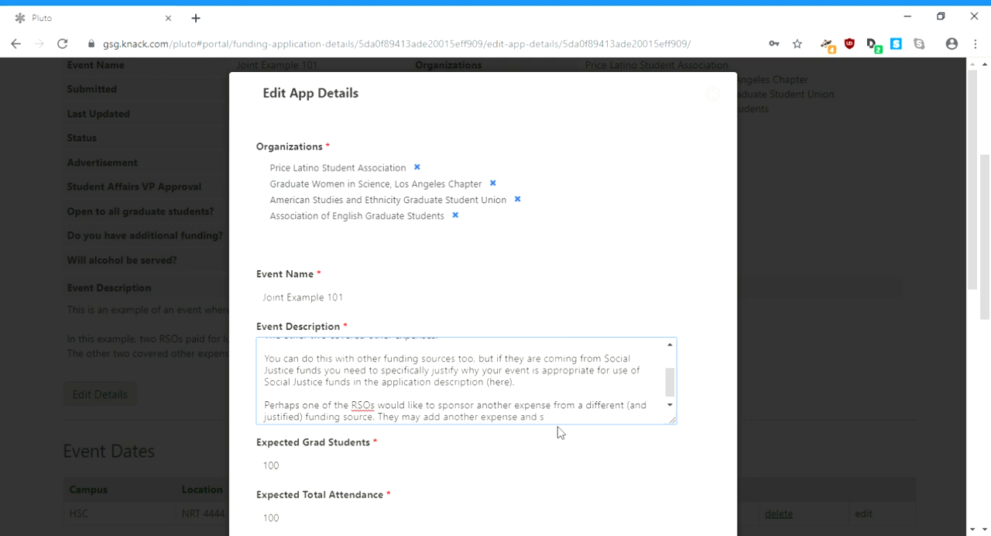
{"action": "type", "text": "eelect another fund to do so."}
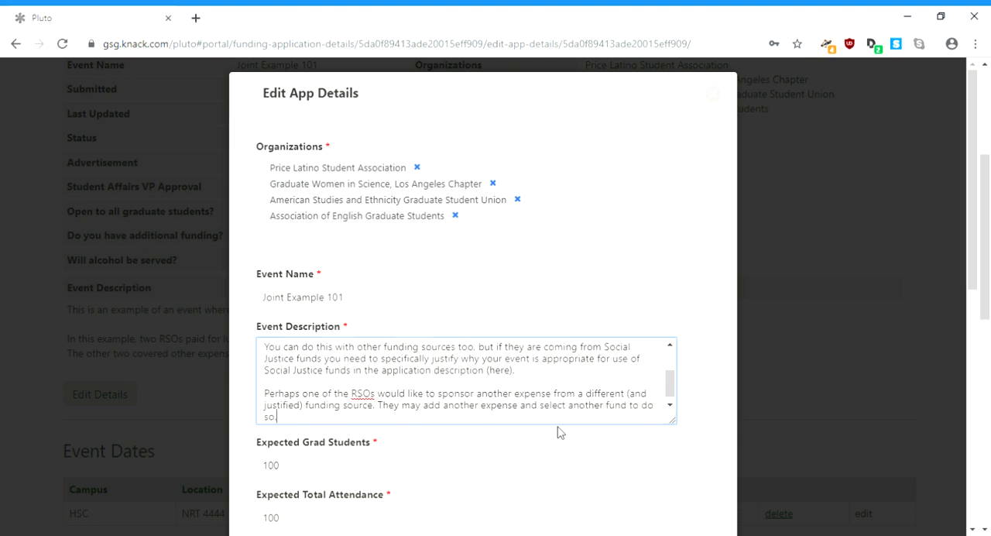
Step: Append "They may add another expense and select another fund to do so." to the event description and save the application details
{"action": "left_click_drag", "start_coordinate": [981, 260], "coordinate": [989, 497]}
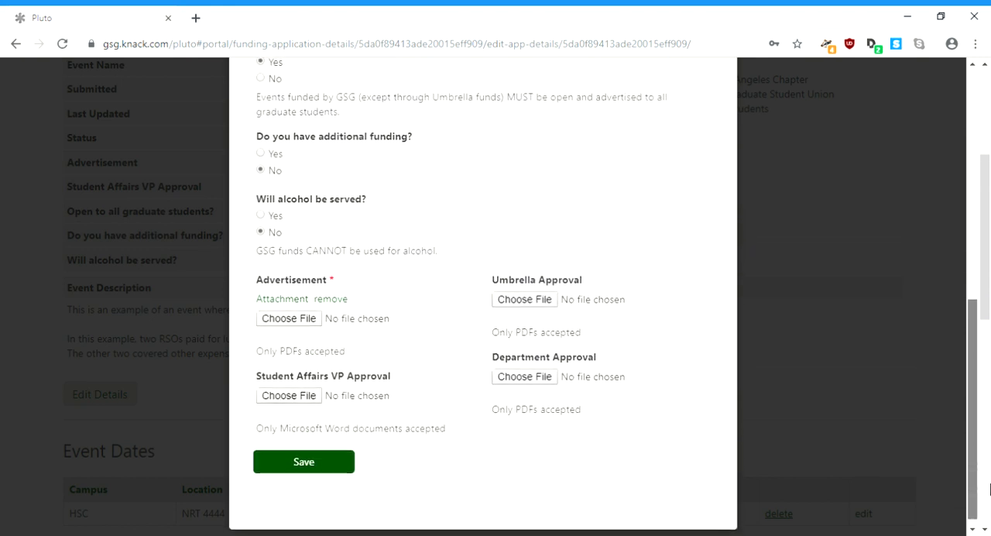
{"action": "left_click", "coordinate": [335, 460]}
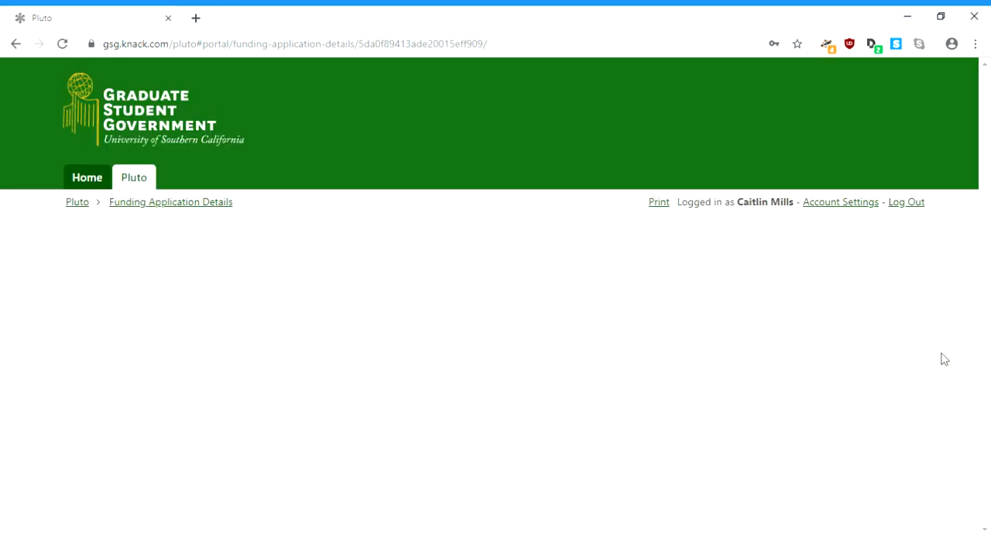
Step: Add a fifth expense with the start date NRT 4444 (HSC), 11/21/2019 12:00pm and the category Transportation
{"action": "left_click_drag", "start_coordinate": [984, 220], "coordinate": [989, 505]}
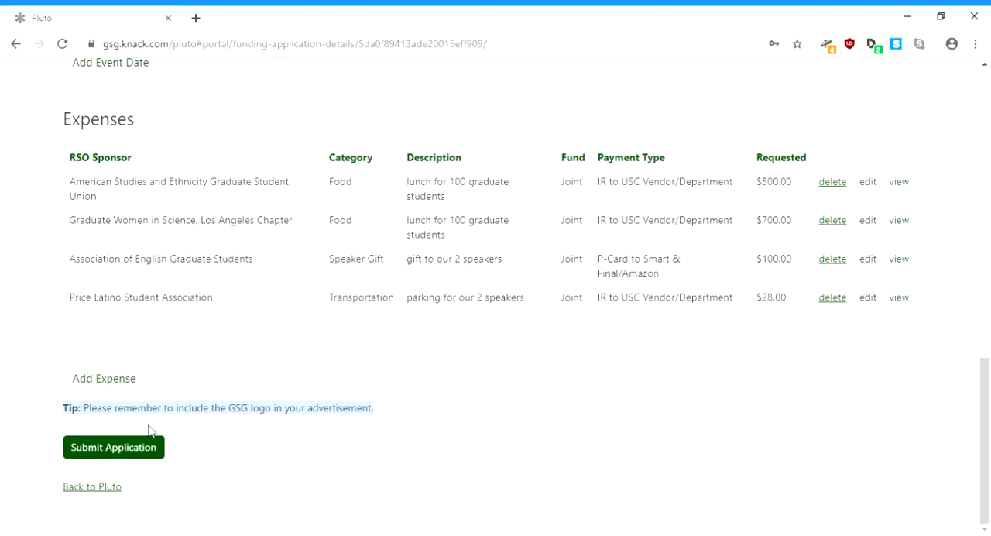
{"action": "left_click", "coordinate": [127, 385]}
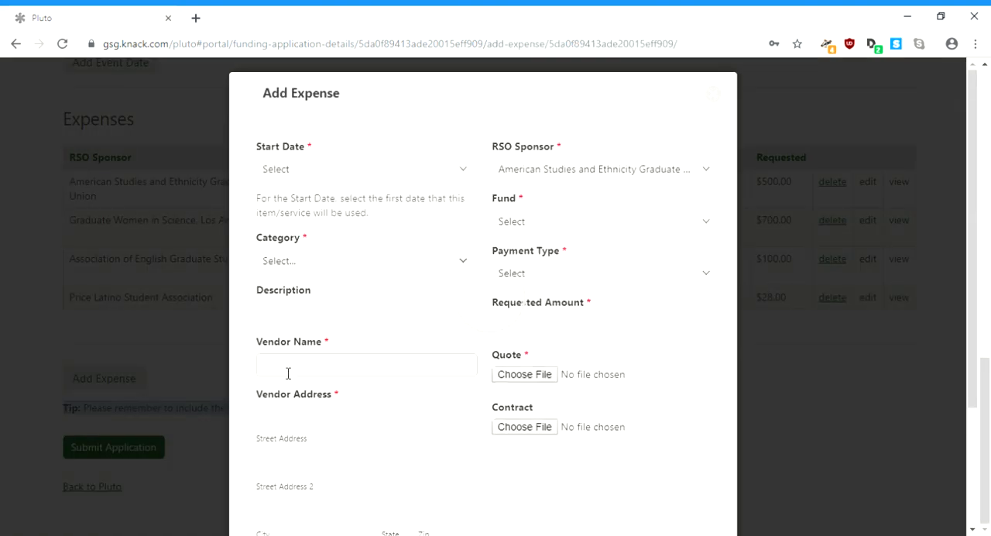
{"action": "left_click", "coordinate": [319, 170]}
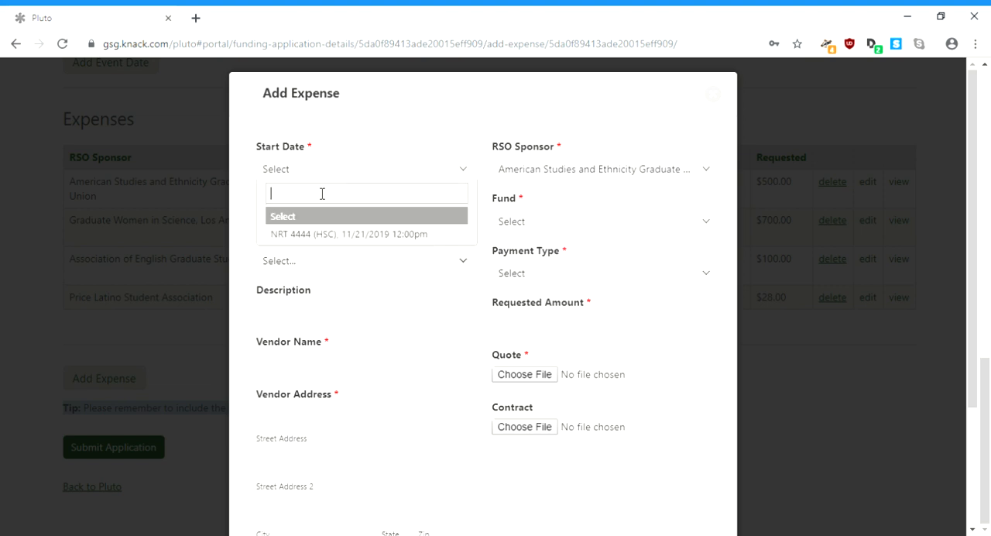
{"action": "left_click", "coordinate": [324, 235]}
{"action": "left_click", "coordinate": [334, 267]}
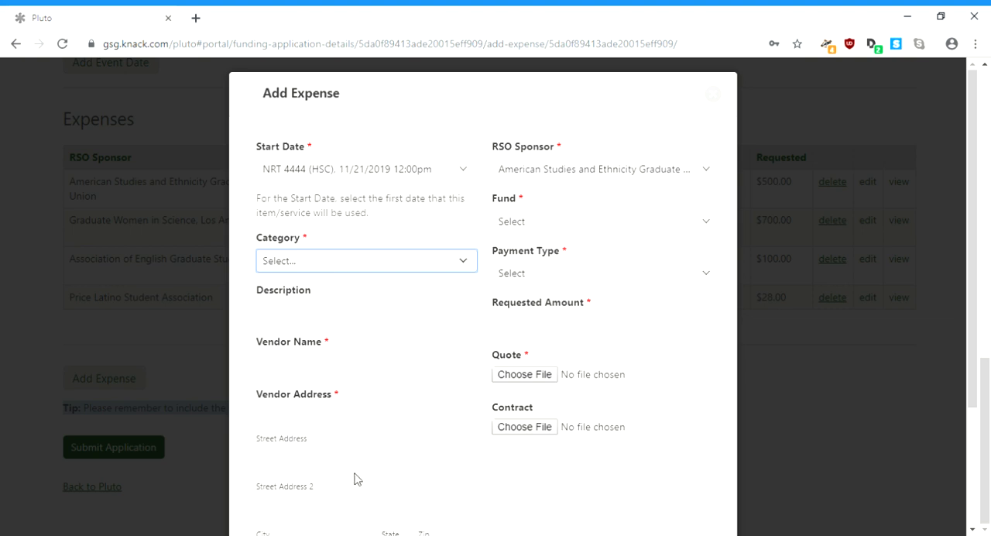
{"action": "key", "text": "t"}
{"action": "left_click", "coordinate": [339, 324]}
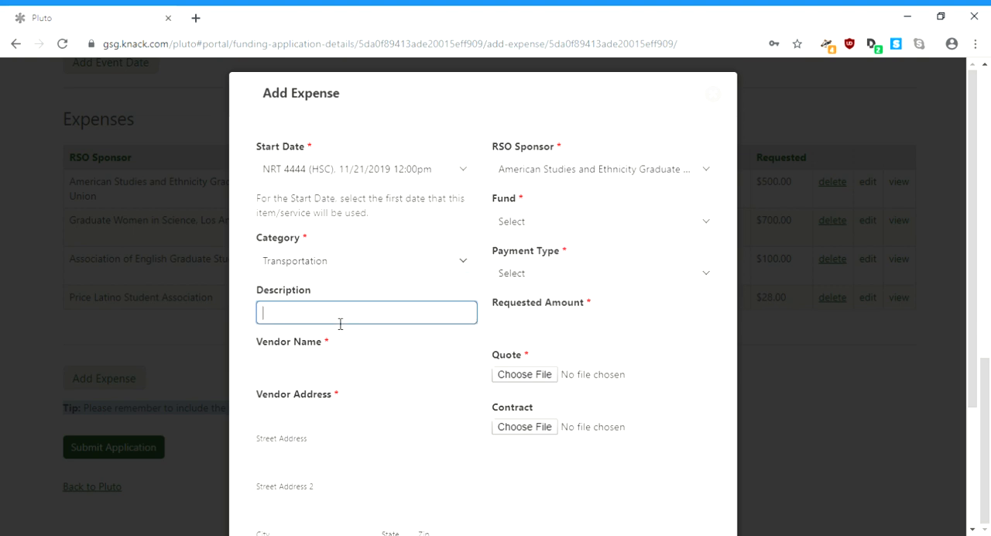
Step: Describe the expense as "parking passes for 2 speakers" and enter USC Transportation as the vendor name
{"action": "type", "text": "parking passes for"}
{"action": "type", "text": "2 speakers"}
{"action": "key", "text": "Tab"}
{"action": "type", "text": "U"}
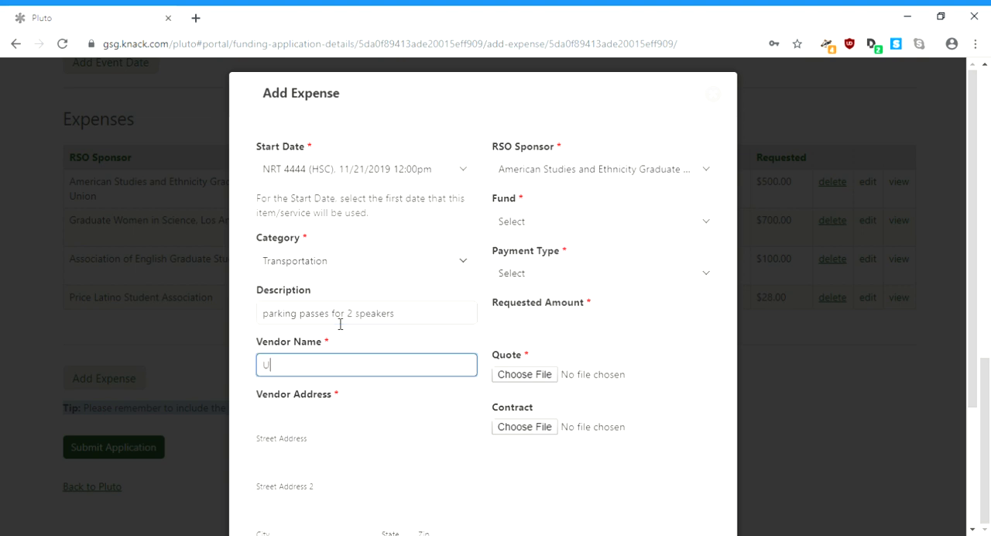
{"action": "type", "text": "SC Transportation"}
{"action": "key", "text": "Tab"}
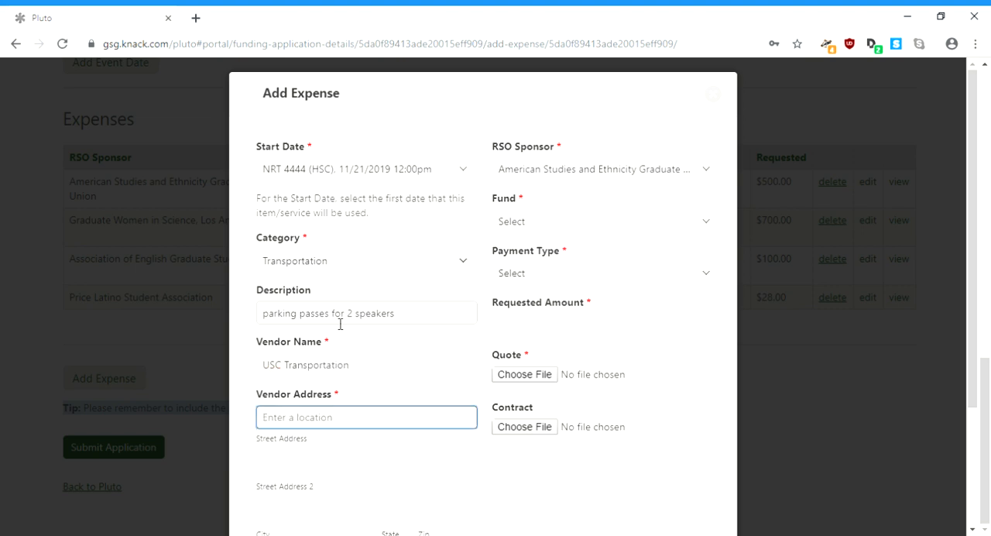
Step: Fill in the vendor's address using the first suggested match and enter the vendor's phone number
{"action": "type", "text": "620"}
{"action": "key", "text": "Down"}
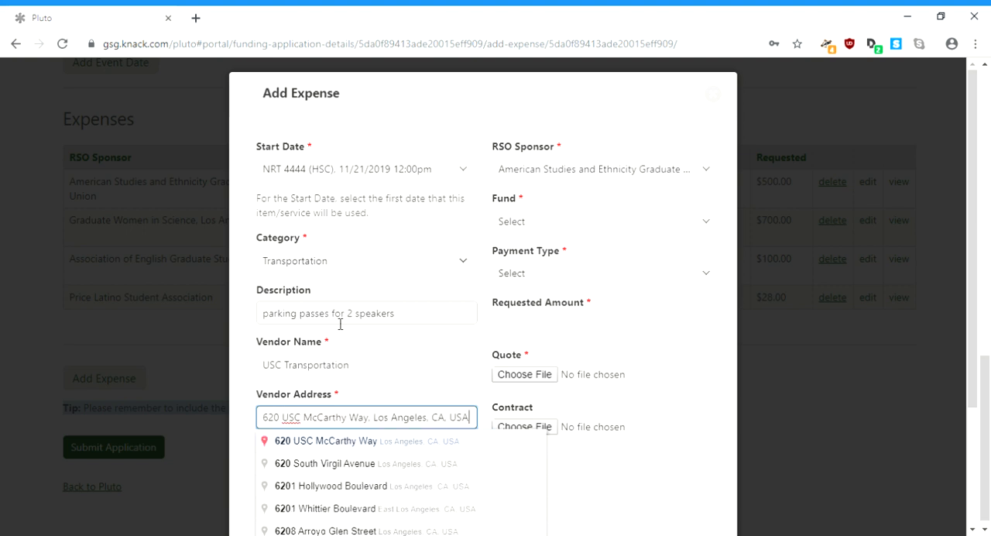
{"action": "key", "text": "Return"}
{"action": "key", "text": "Tab"}
{"action": "key", "text": "Tab"}
{"action": "key", "text": "Tab"}
{"action": "key", "text": "Tab"}
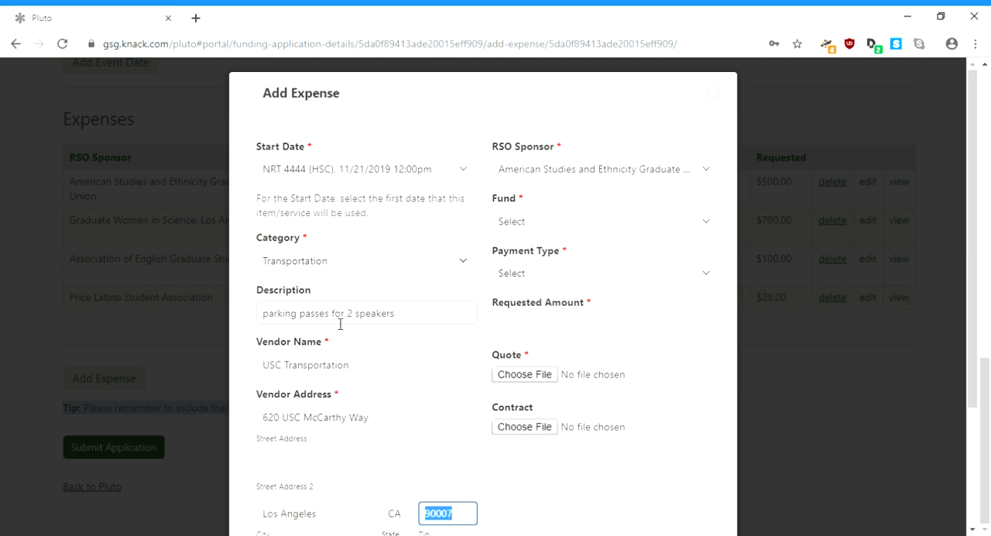
{"action": "key", "text": "Tab"}
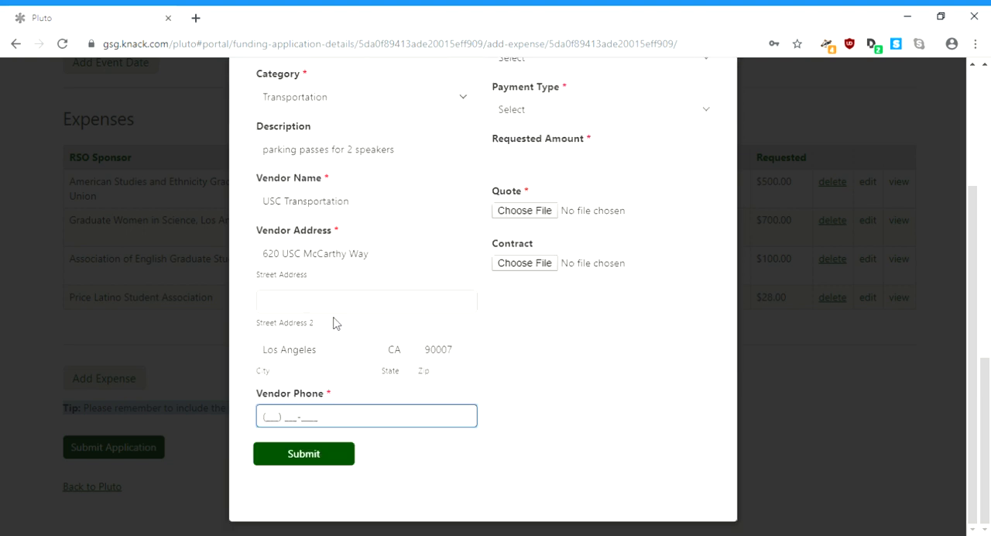
{"action": "scroll", "coordinate": [339, 325], "scroll_direction": "up", "scroll_amount": 2}
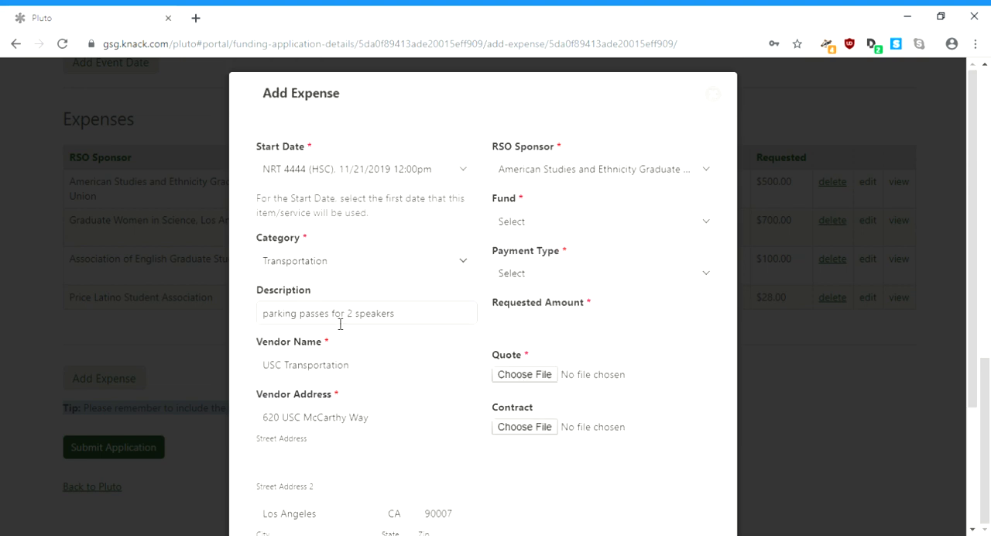
Step: Set the expense's fund to Discretionary, the payment type to IR to USC Vendor/Department and the requested amount to 28.00
{"action": "left_click", "coordinate": [577, 226]}
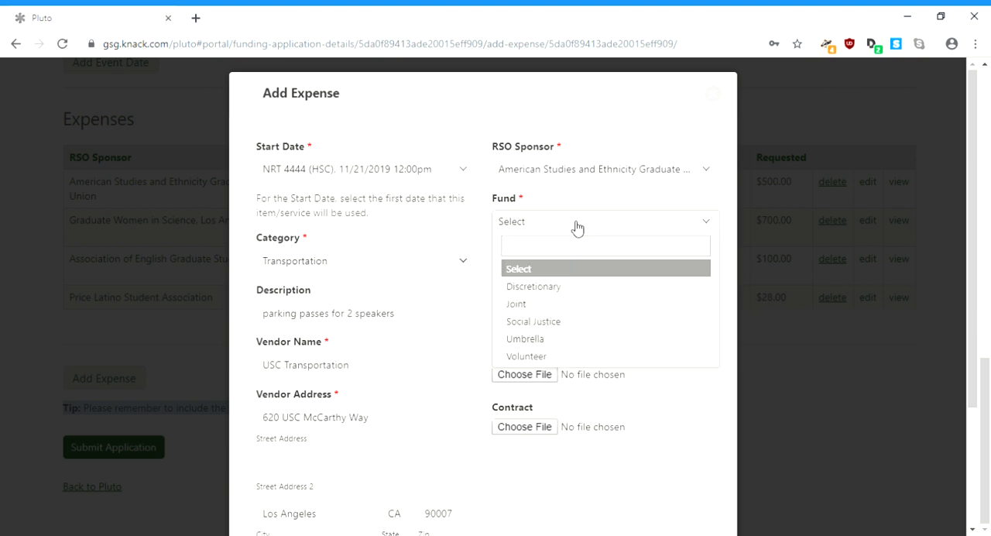
{"action": "left_click", "coordinate": [584, 294]}
{"action": "left_click", "coordinate": [582, 277]}
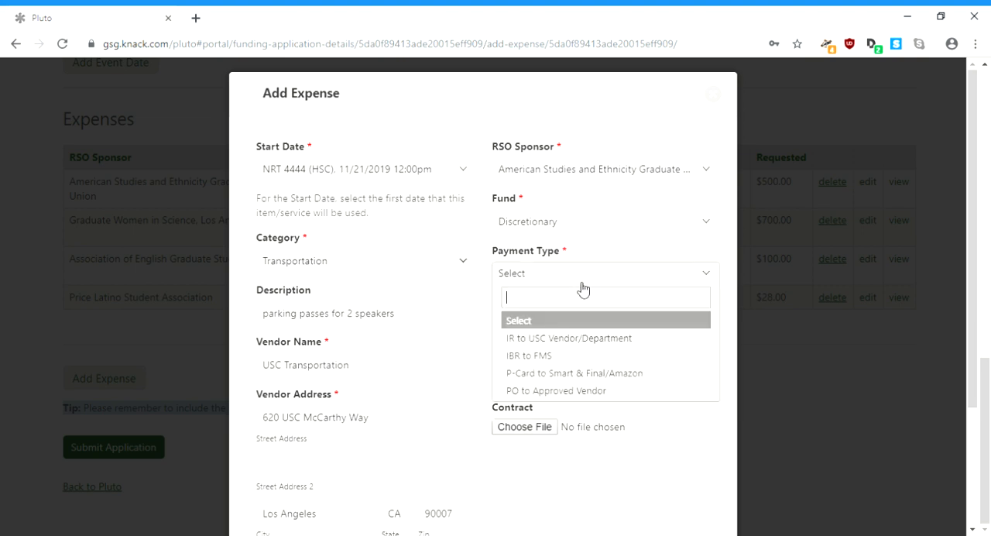
{"action": "left_click", "coordinate": [582, 338]}
{"action": "left_click", "coordinate": [583, 336]}
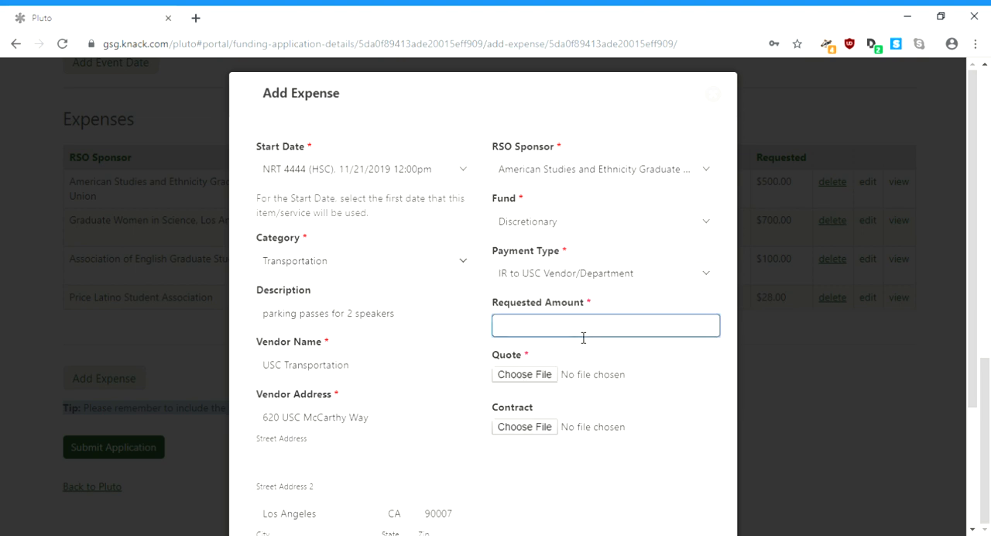
{"action": "type", "text": "28.00"}
Step: Attach 513expenserequestapproved.pdf as the quote and submit the parking passes expense
{"action": "left_click", "coordinate": [546, 374]}
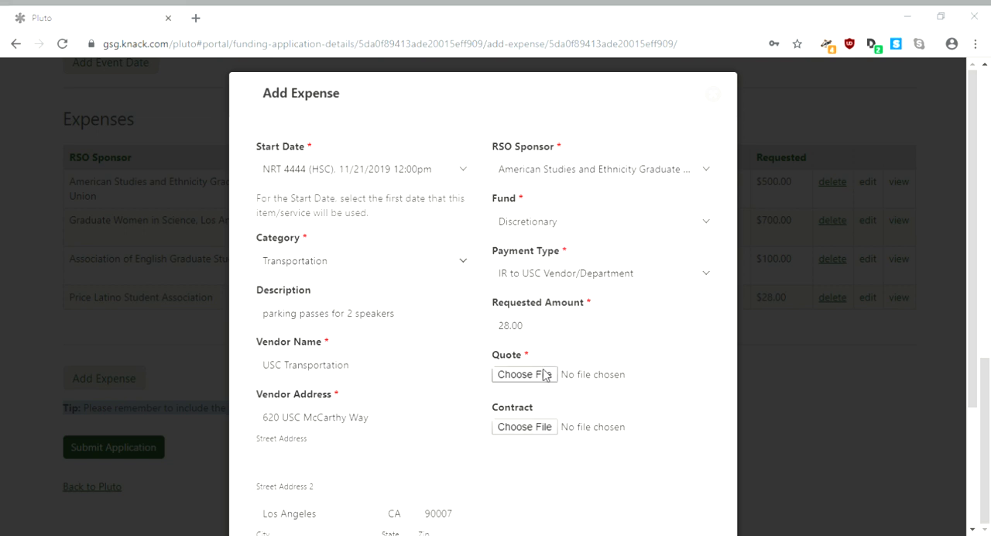
{"action": "double_click", "coordinate": [275, 148]}
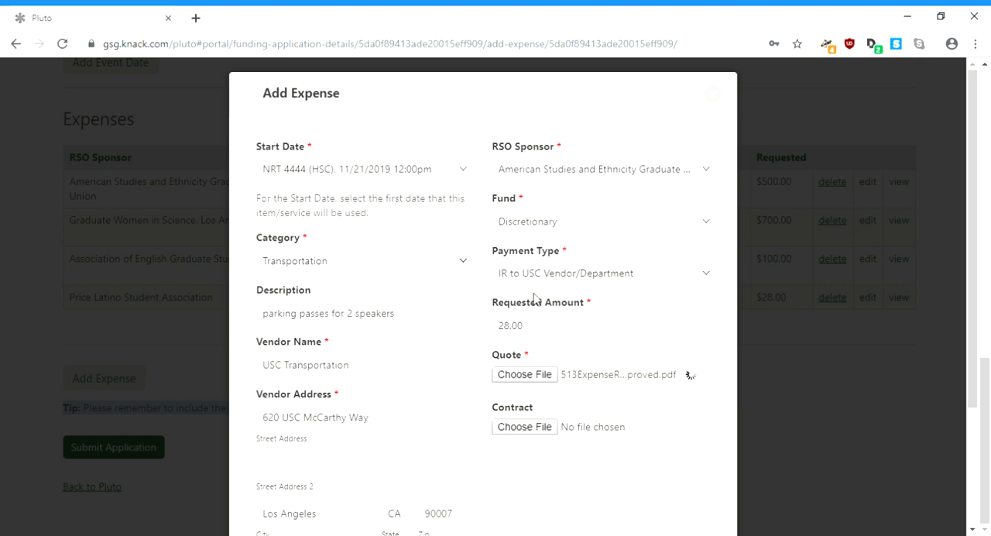
{"action": "scroll", "coordinate": [975, 434], "scroll_direction": "down", "scroll_amount": 2}
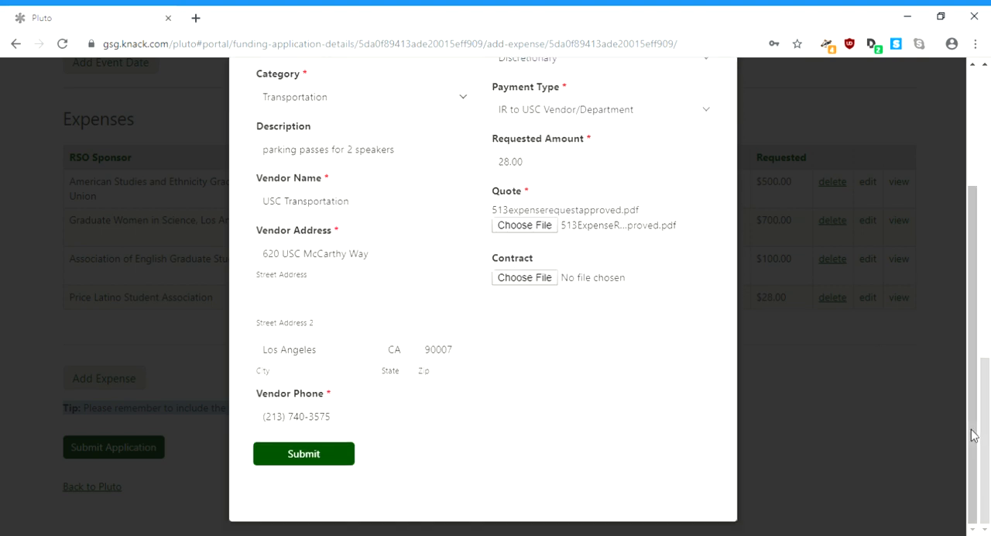
{"action": "left_click", "coordinate": [284, 457]}
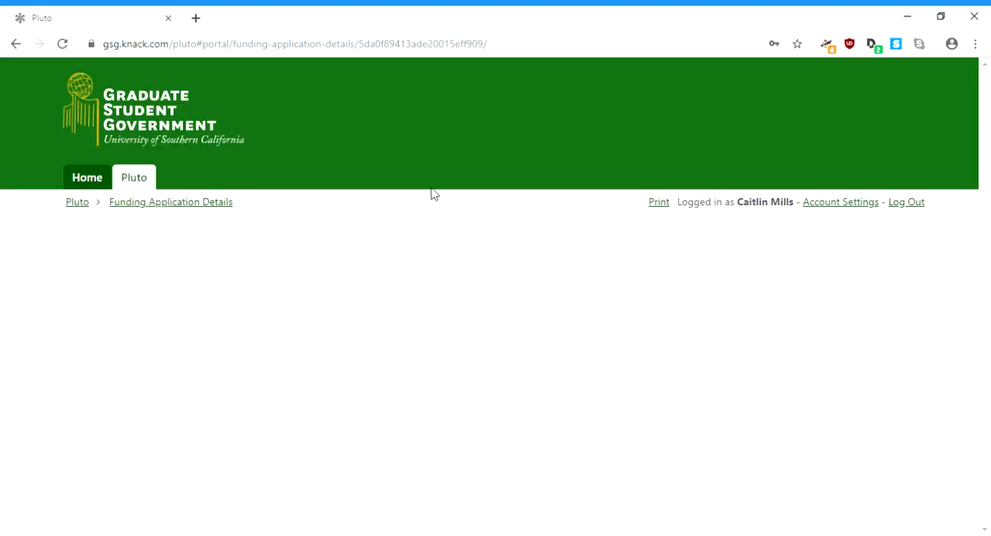
Step: Edit the Speaker Gift expense to request 200.00 with the description "gift to our 4 speakers" and save it
{"action": "scroll", "coordinate": [989, 394], "scroll_direction": "down", "scroll_amount": 12}
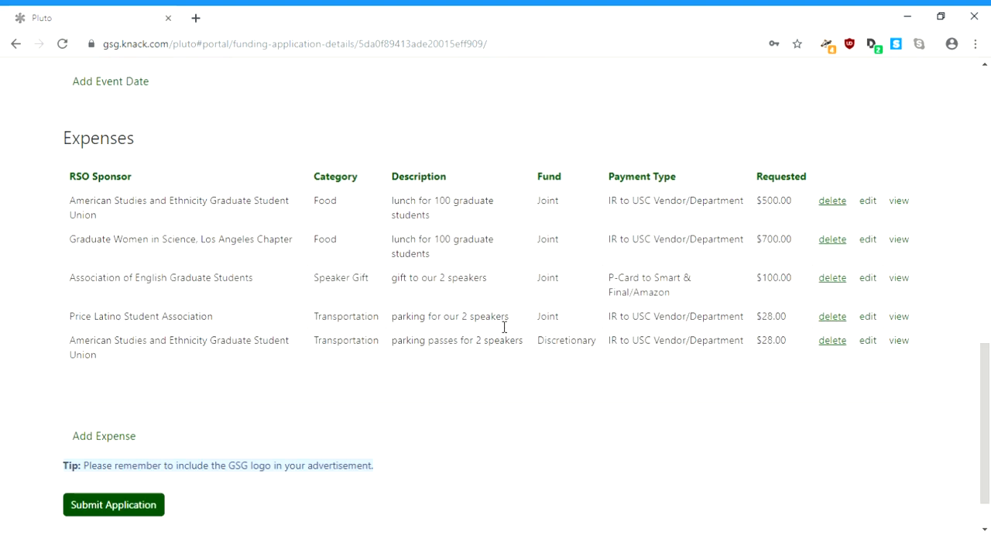
{"action": "left_click", "coordinate": [867, 277]}
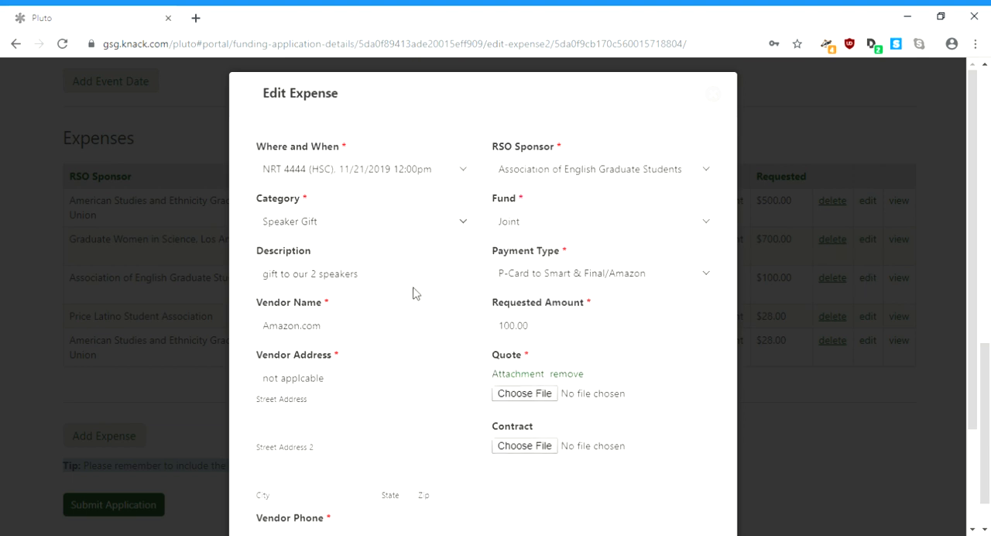
{"action": "left_click", "coordinate": [509, 327]}
{"action": "key", "text": "BackSpace"}
{"action": "type", "text": "2"}
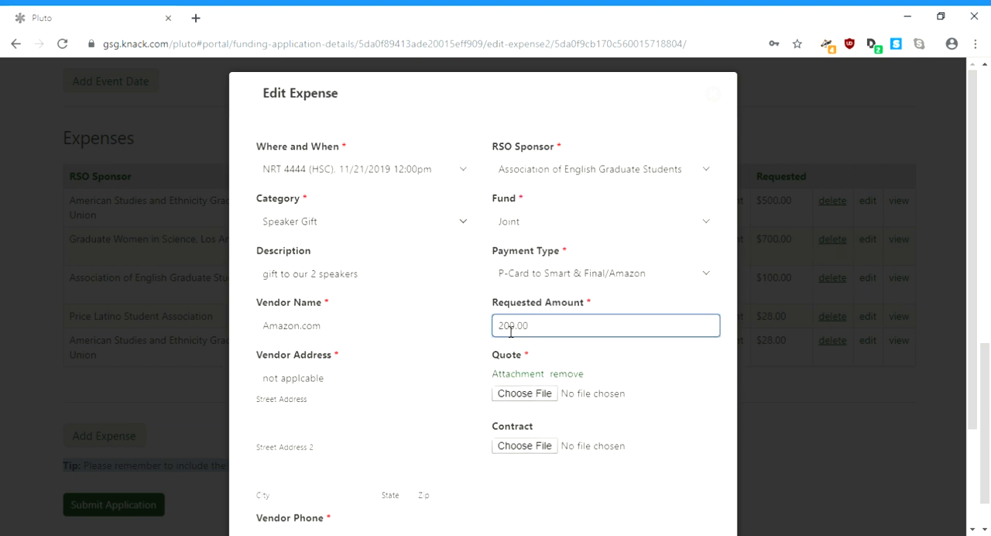
{"action": "left_click", "coordinate": [324, 283]}
{"action": "key", "text": "BackSpace"}
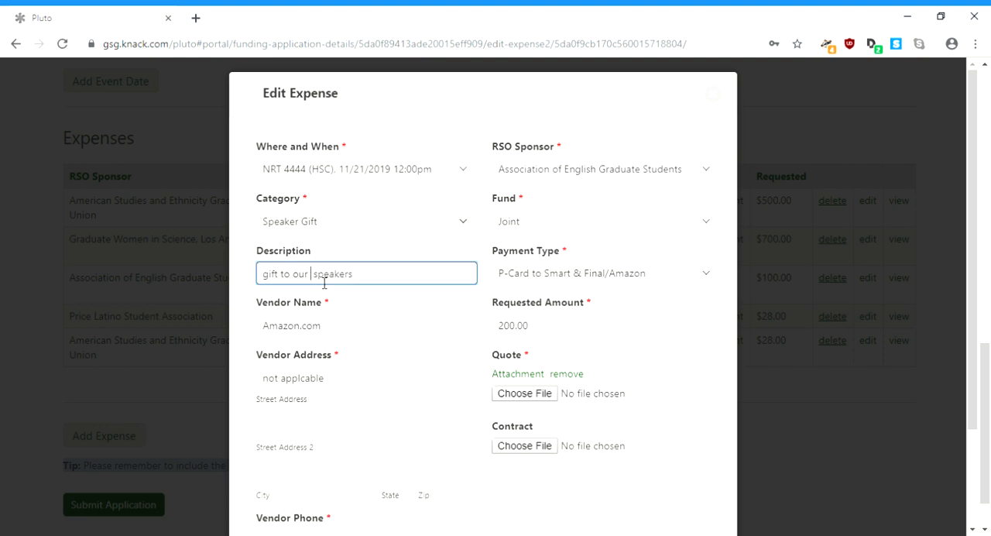
{"action": "type", "text": "4"}
{"action": "scroll", "coordinate": [977, 446], "scroll_direction": "down", "scroll_amount": 3}
{"action": "left_click", "coordinate": [333, 463]}
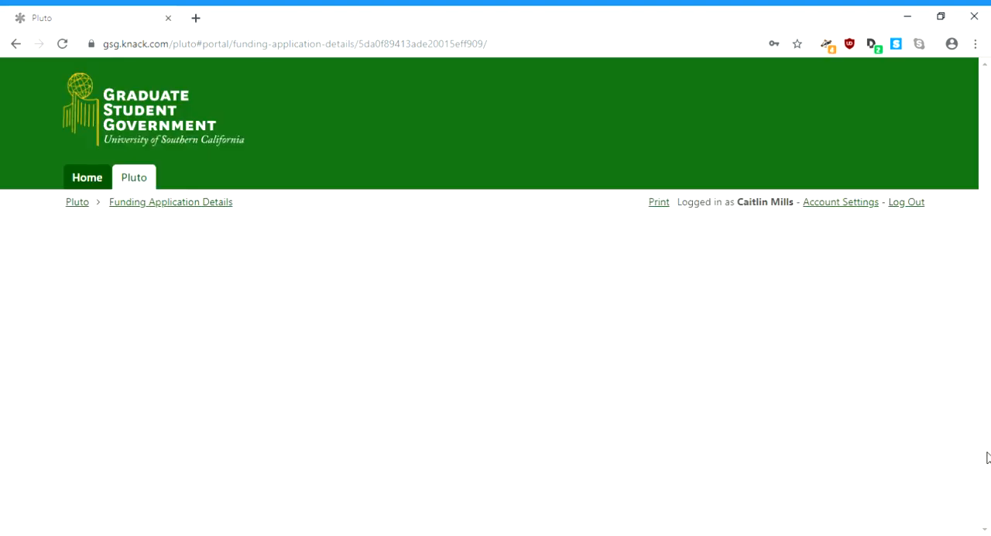
Step: Review the Expenses table, including the fund chosen for the parking passes expense
{"action": "scroll", "coordinate": [985, 457], "scroll_direction": "down", "scroll_amount": 10}
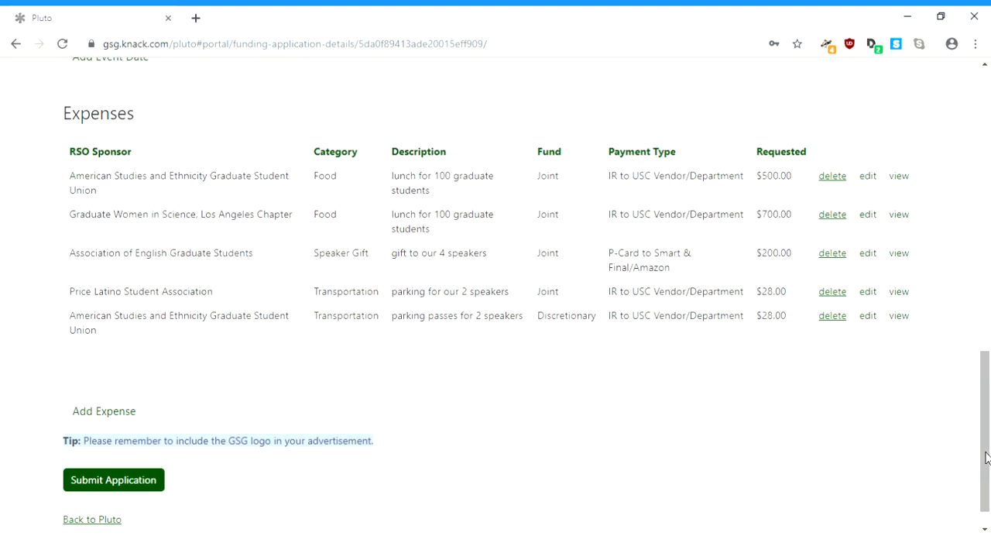
{"action": "left_click_drag", "start_coordinate": [986, 457], "coordinate": [983, 434]}
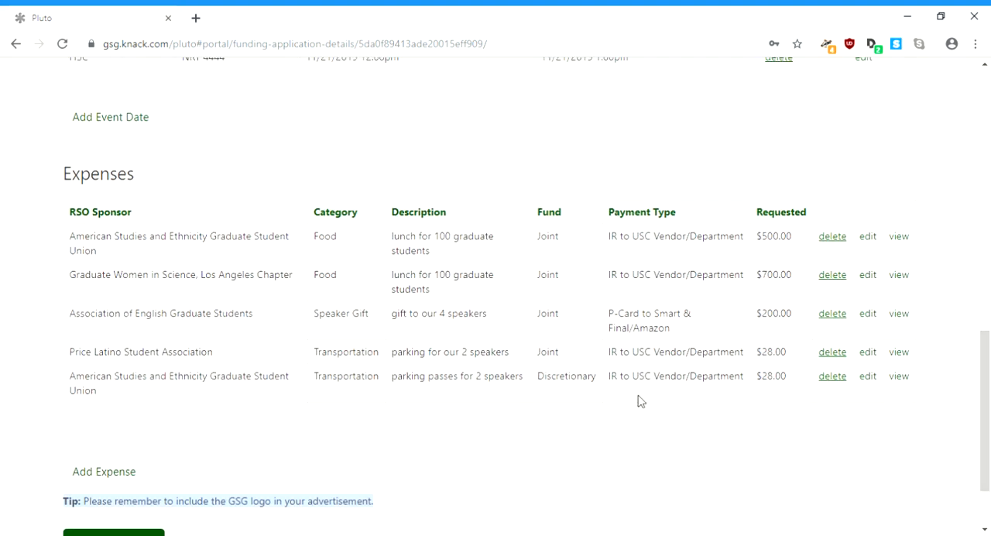
{"action": "double_click", "coordinate": [556, 379]}
{"action": "left_click", "coordinate": [621, 460]}
{"action": "left_click_drag", "start_coordinate": [985, 419], "coordinate": [986, 450]}
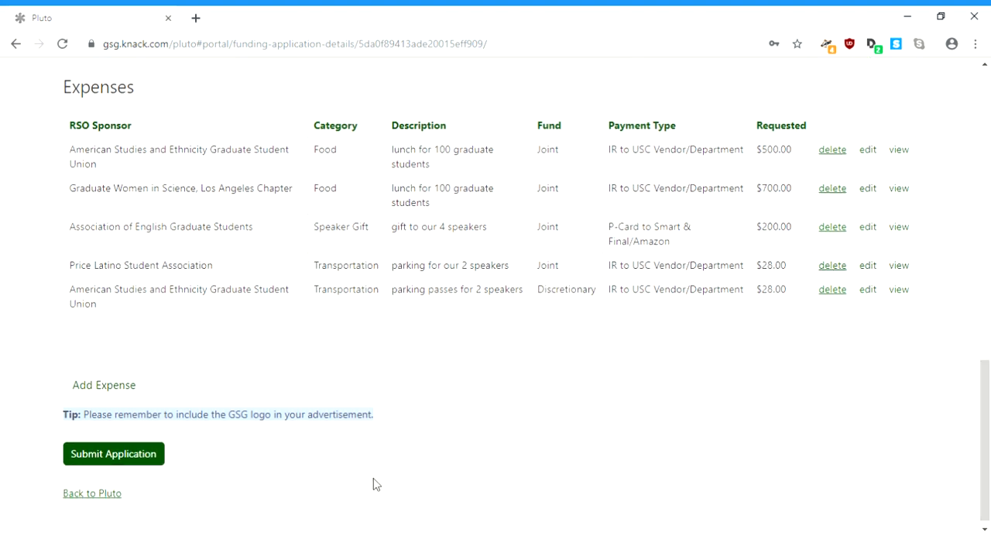